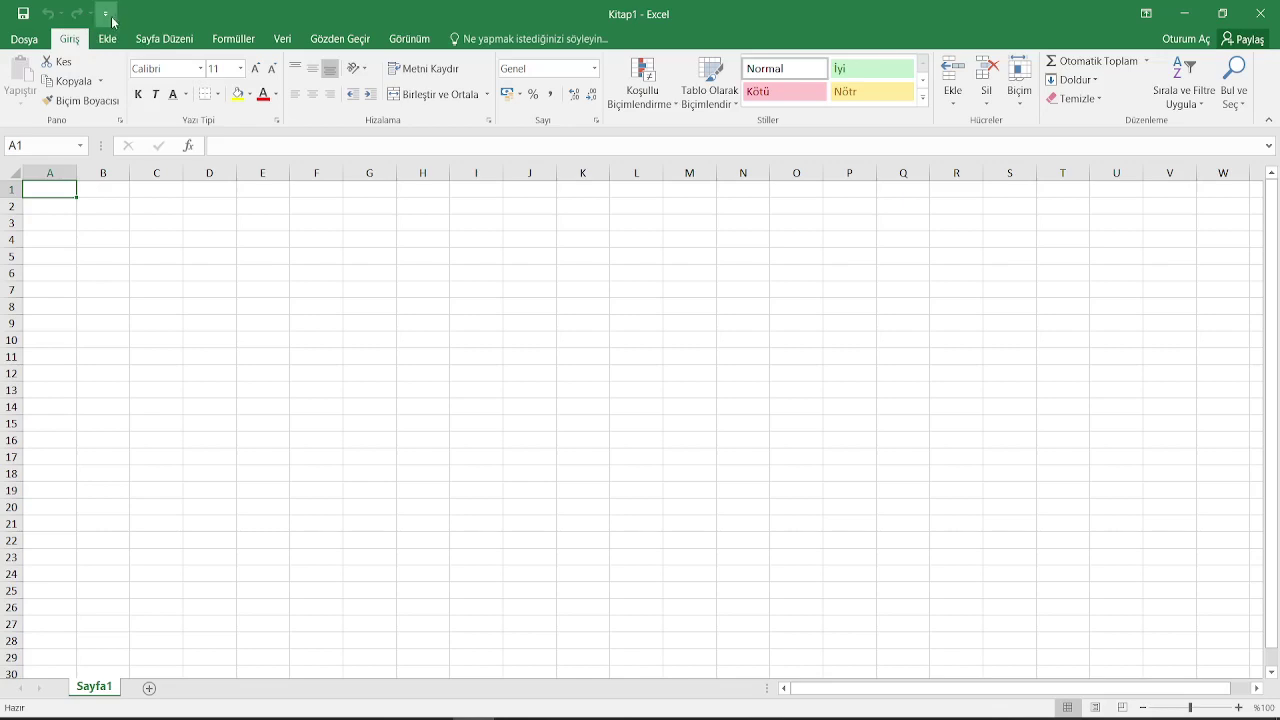
- Add Yeni (New) to the Quick Access Toolbar, then remove it, leaving Kaydet, Geri Al and Yinele
left_click(106, 14)
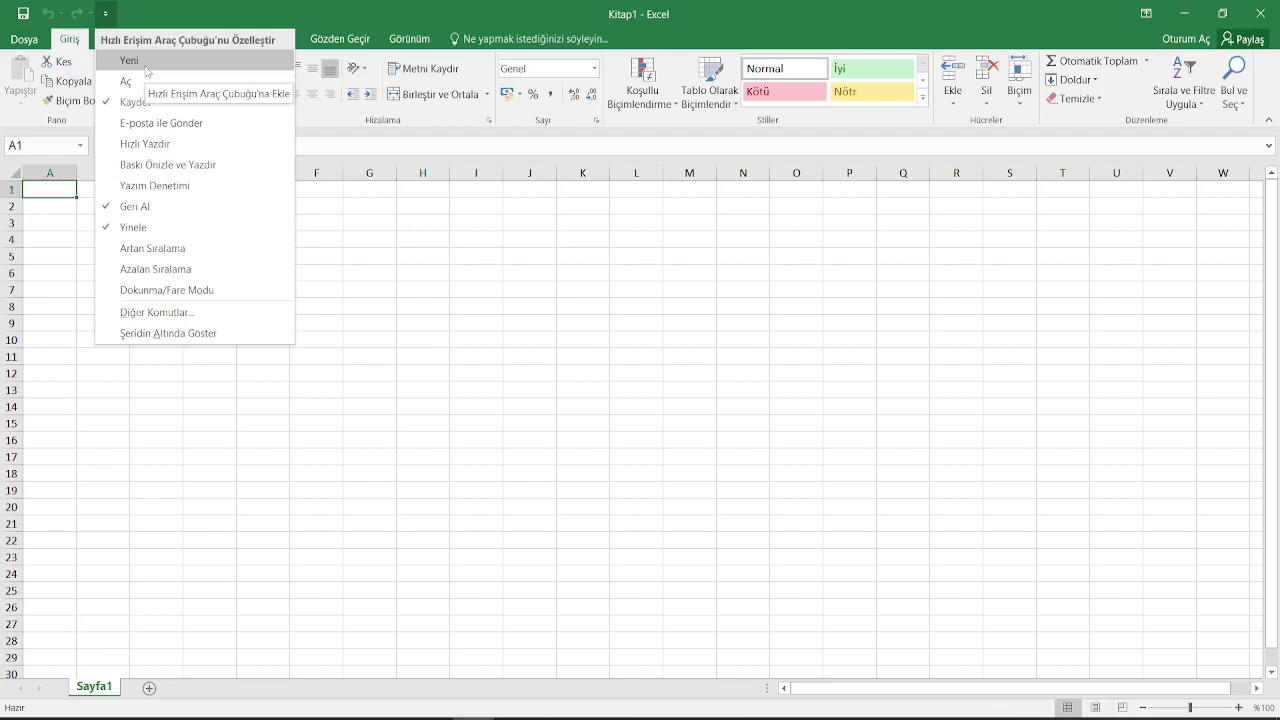
left_click(146, 68)
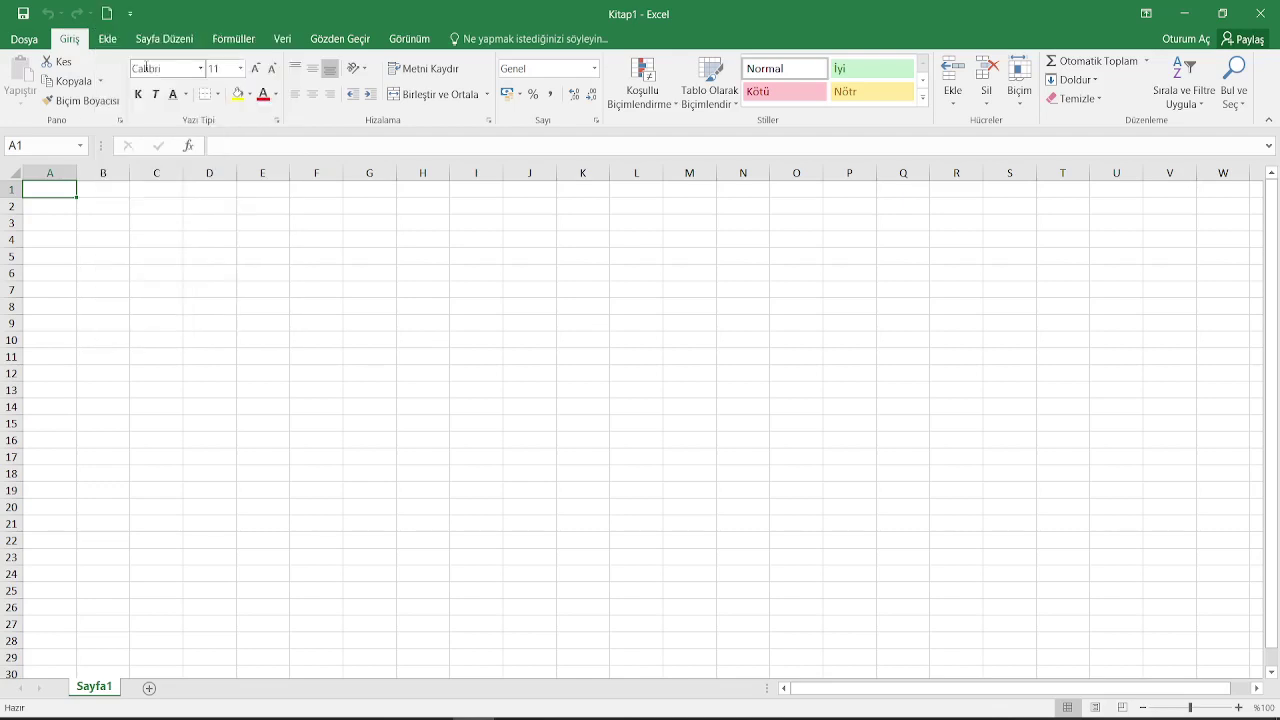
left_click(130, 14)
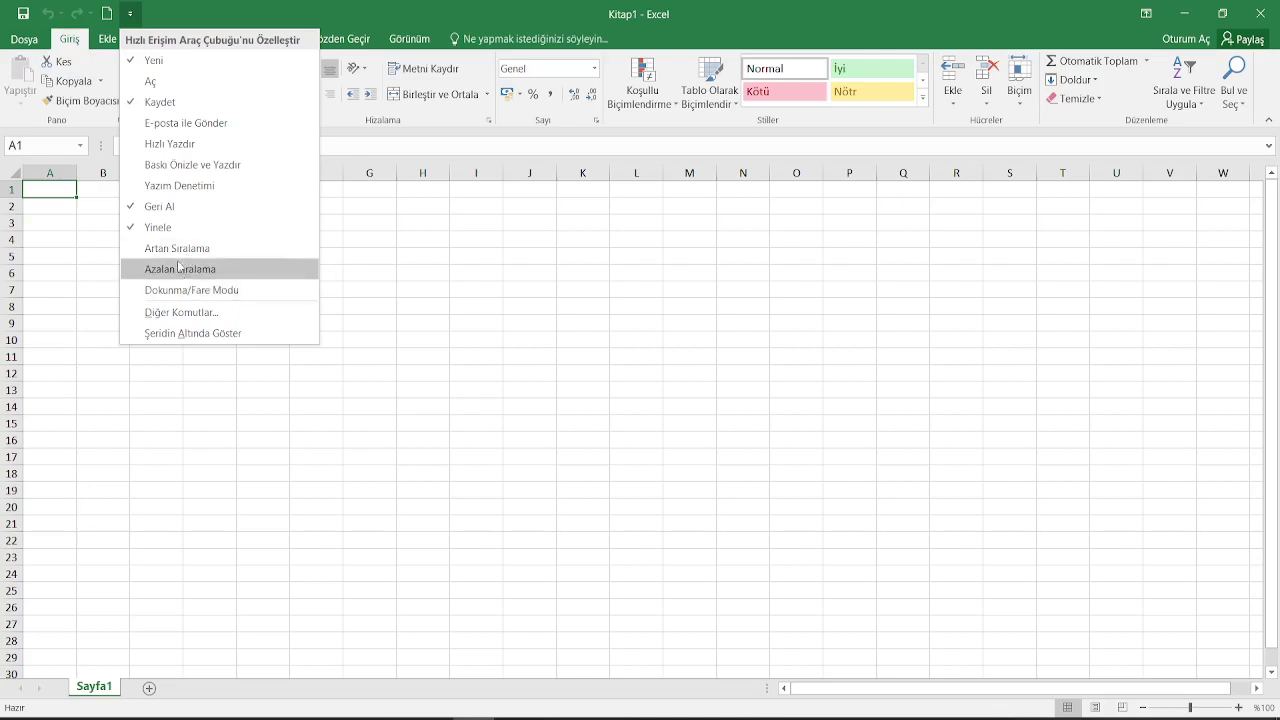
left_click(207, 68)
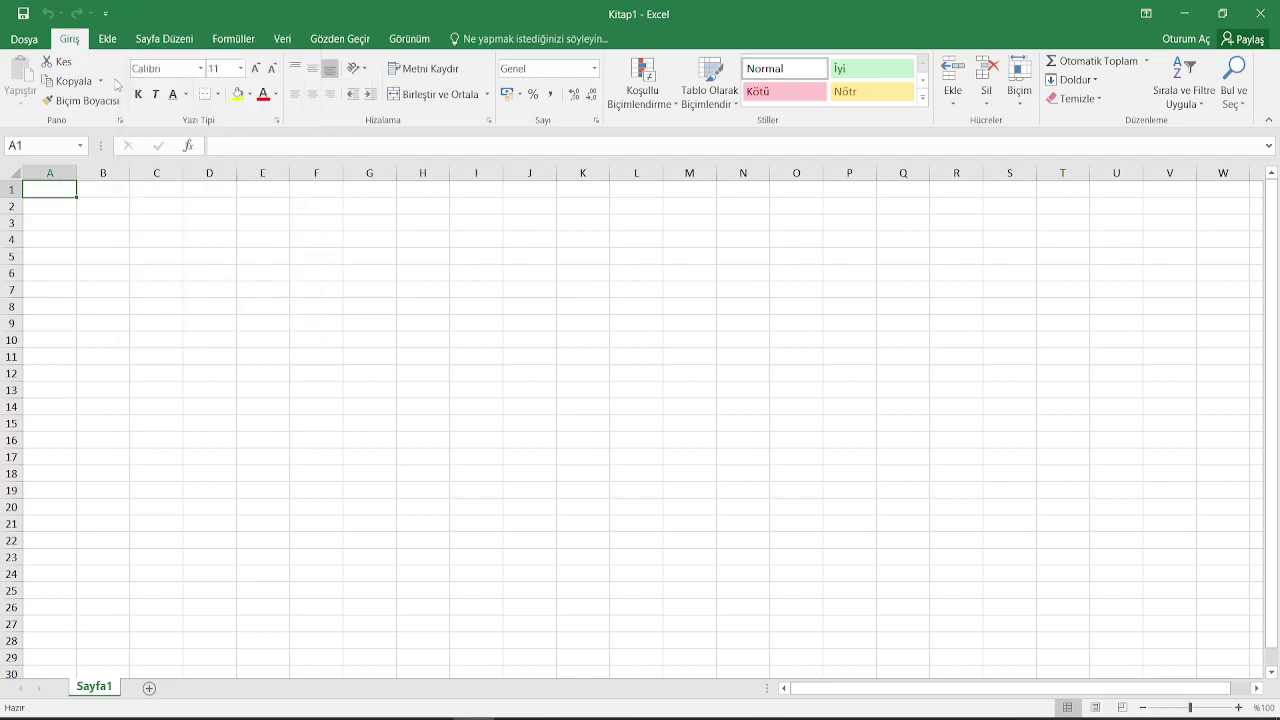
left_click(106, 14)
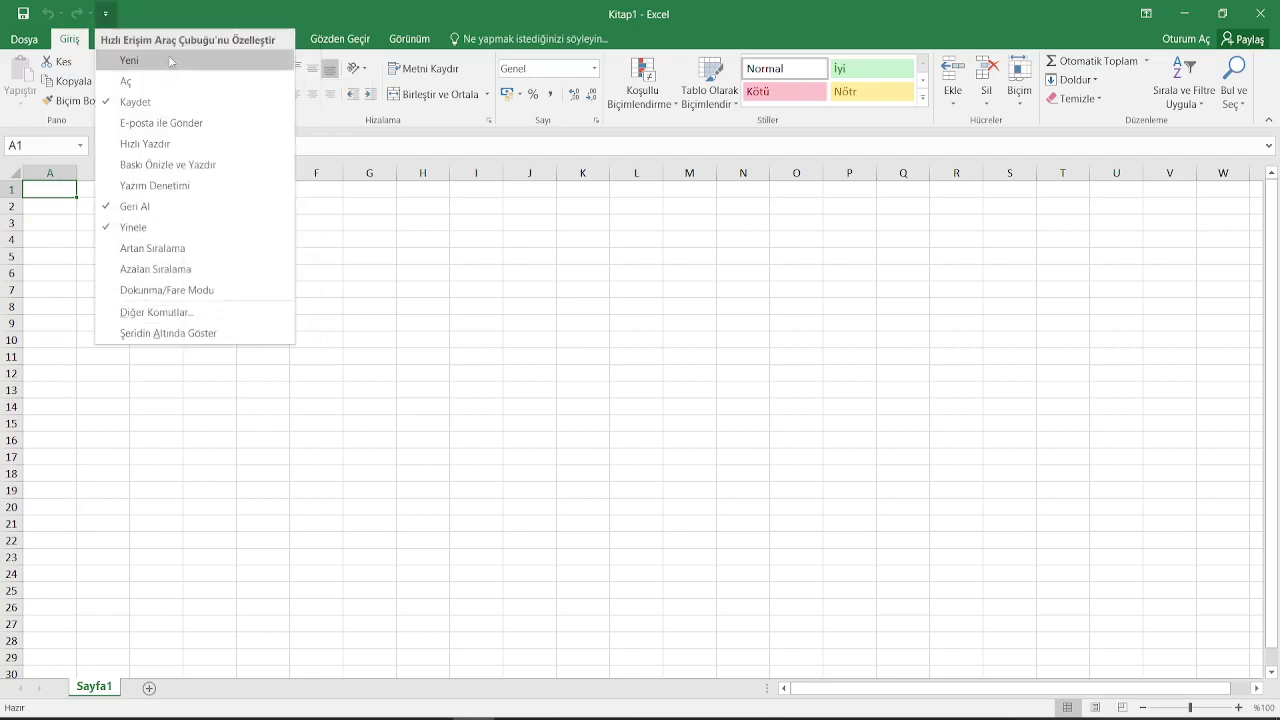
- Add Kenarlıklar from the popular commands to the Quick Access Toolbar via Diğer Komutlar
left_click(177, 313)
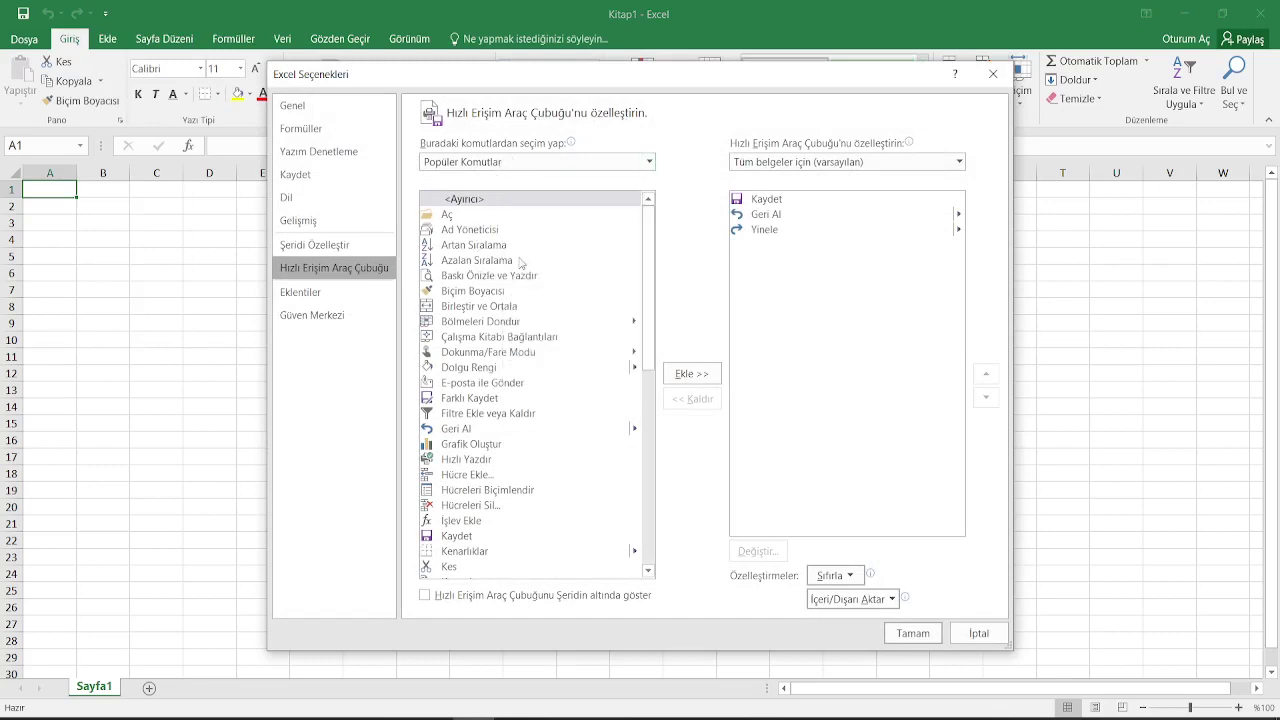
scroll(518, 317, "down", 3)
scroll(533, 315, "up", 1)
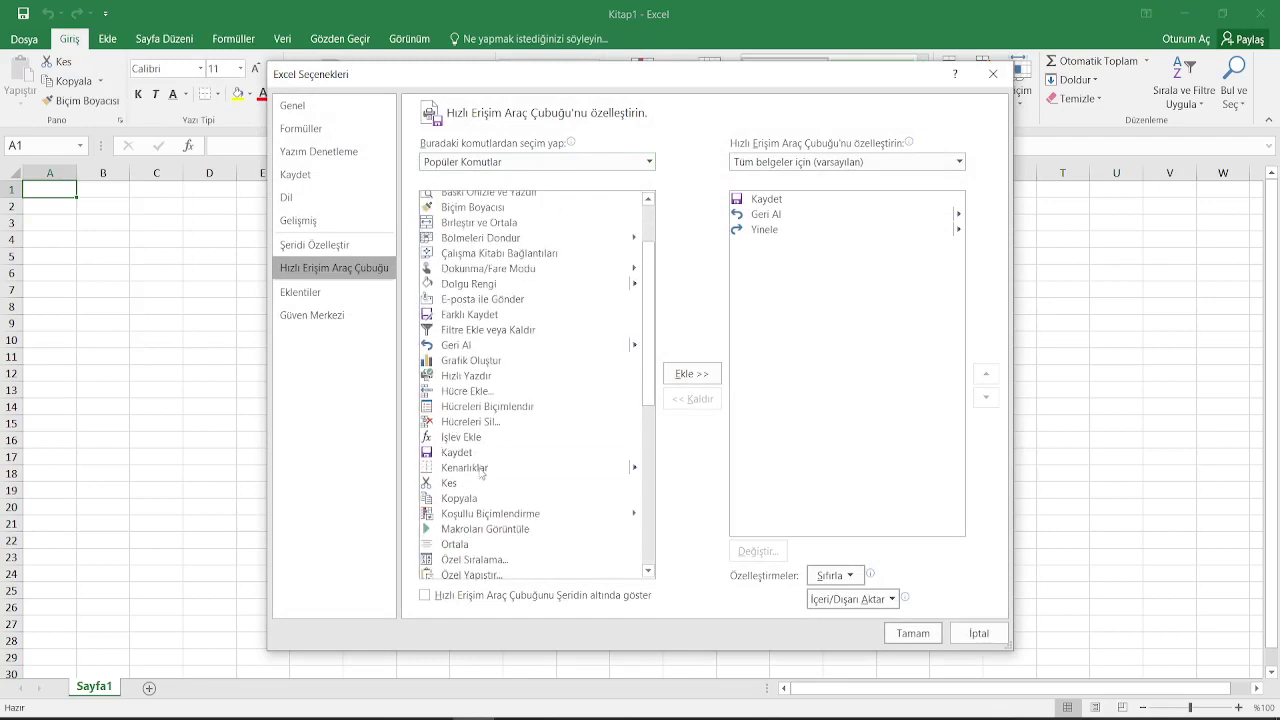
left_click(484, 469)
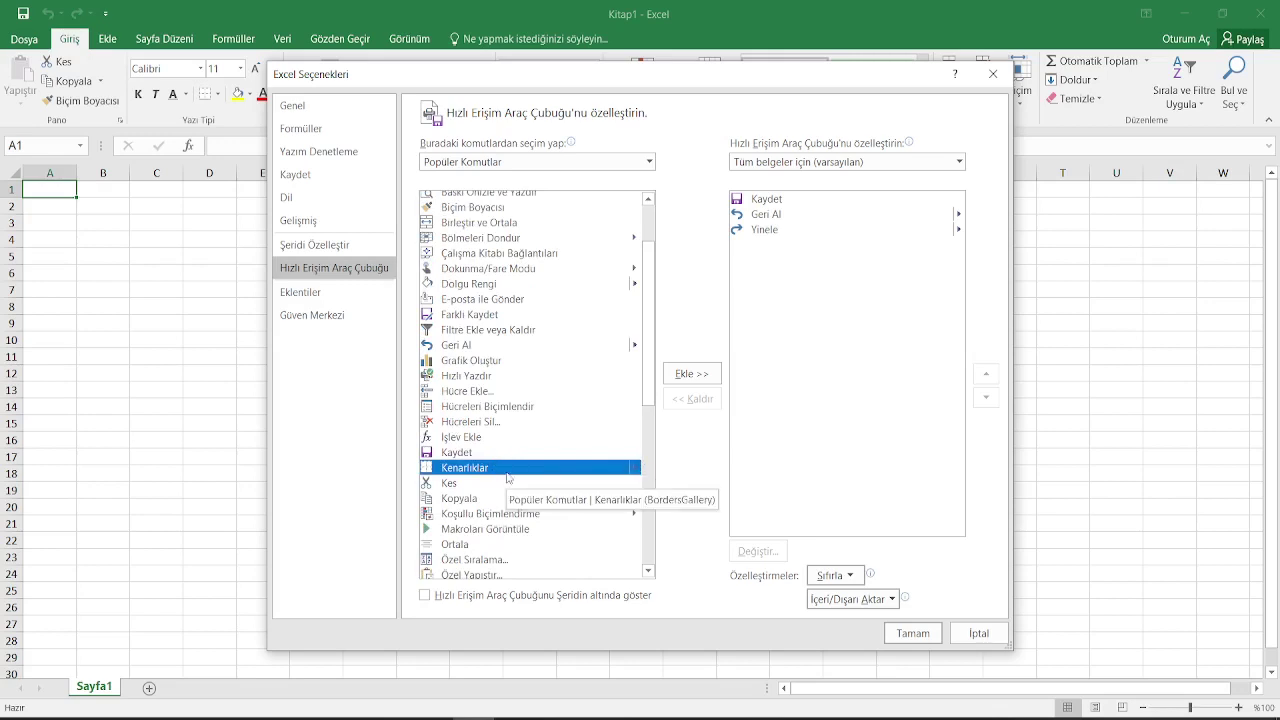
left_click(691, 373)
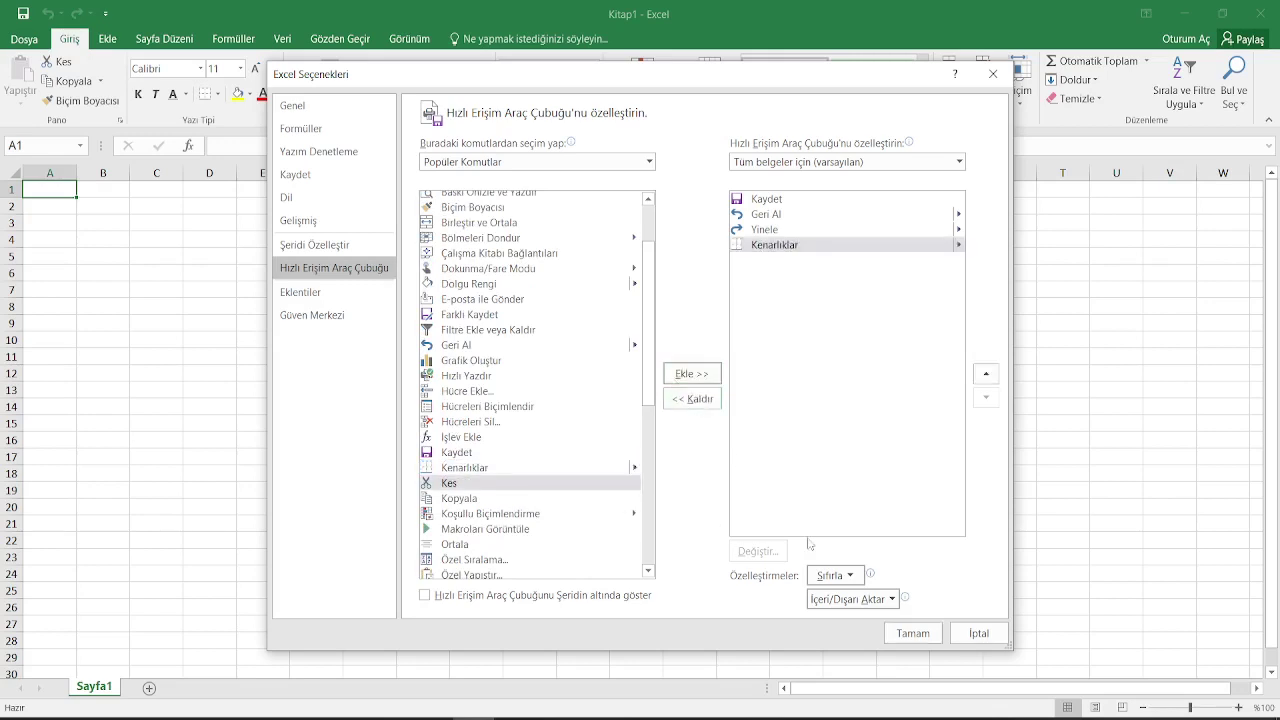
left_click(909, 631)
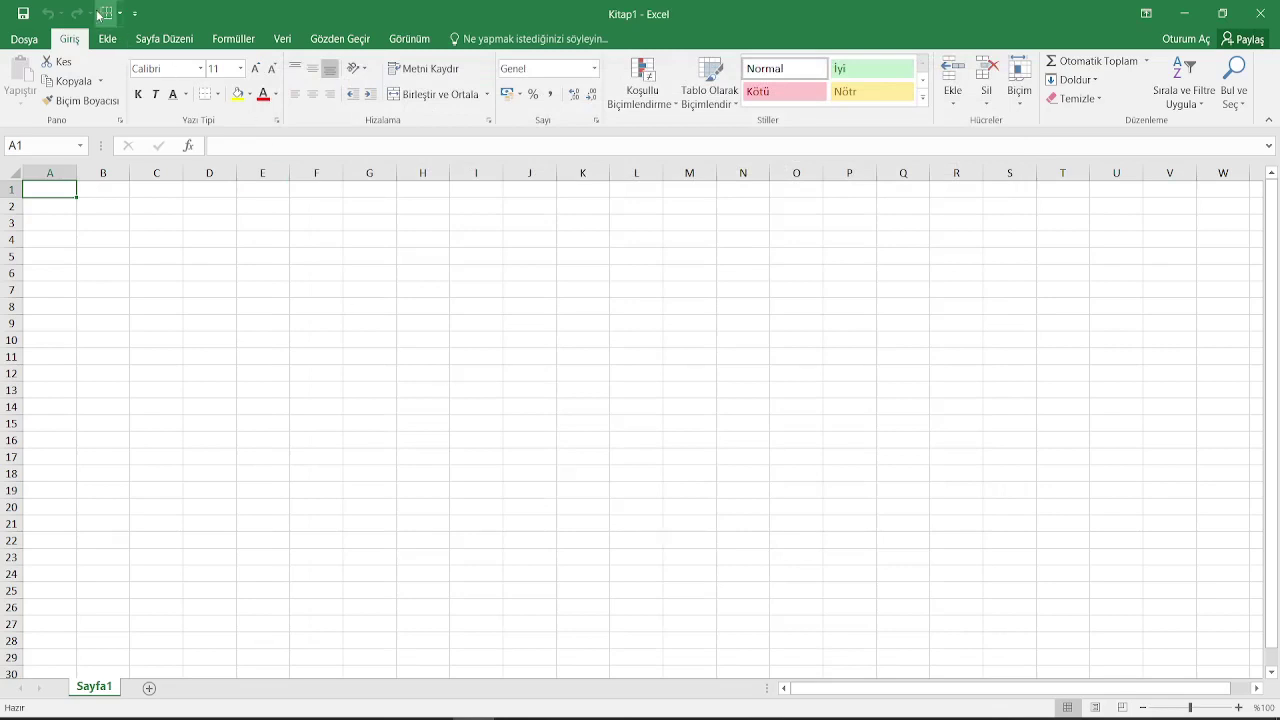
- Remove Kenarlıklar from the Quick Access Toolbar list in Excel Options
left_click(135, 14)
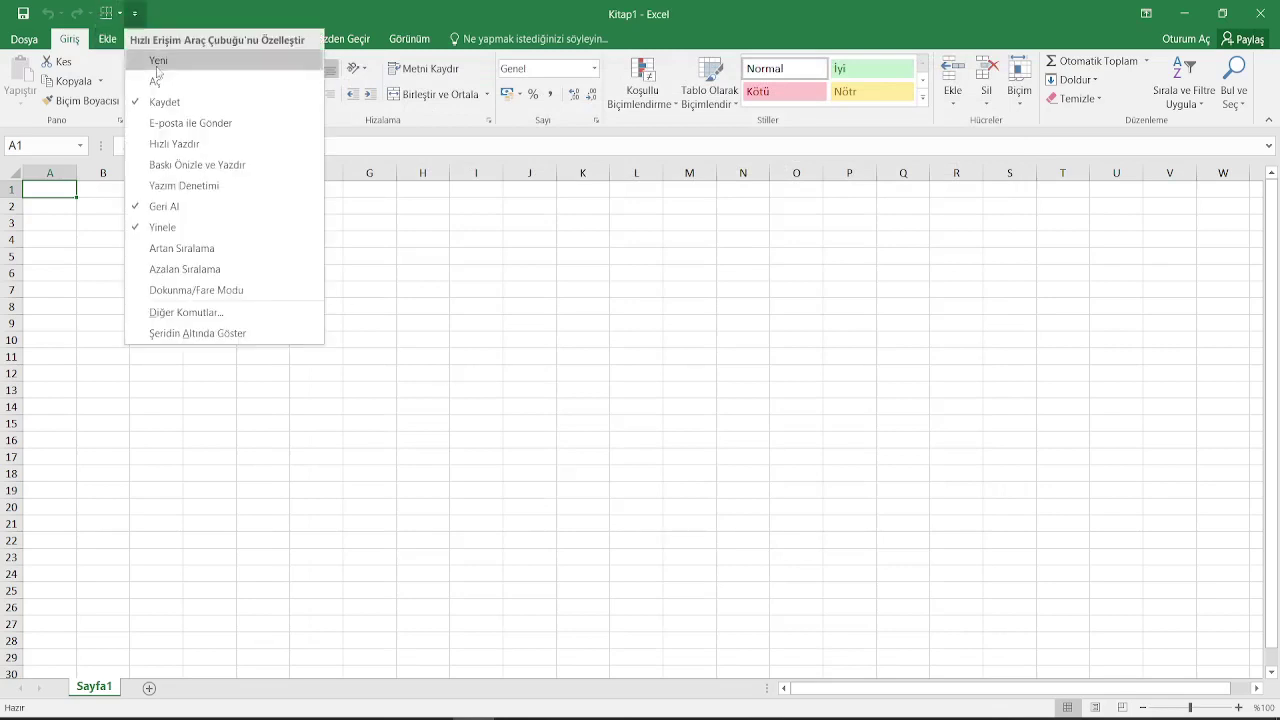
left_click(231, 314)
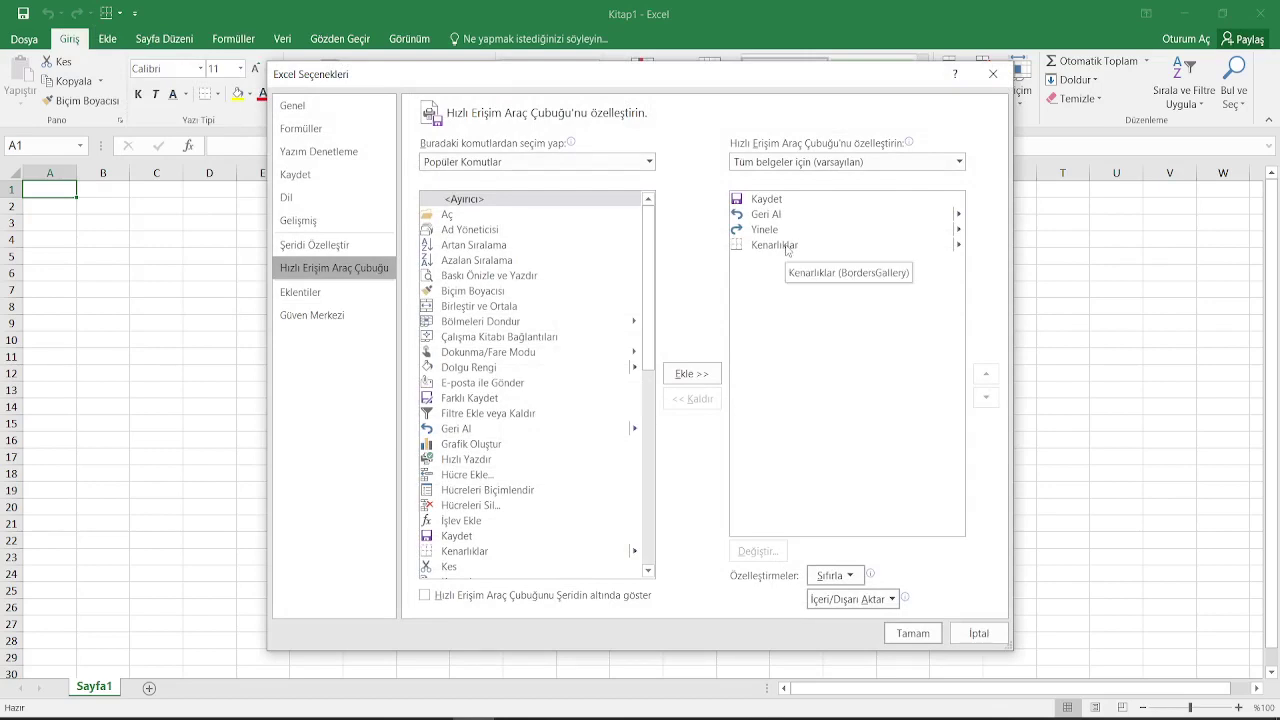
left_click(787, 248)
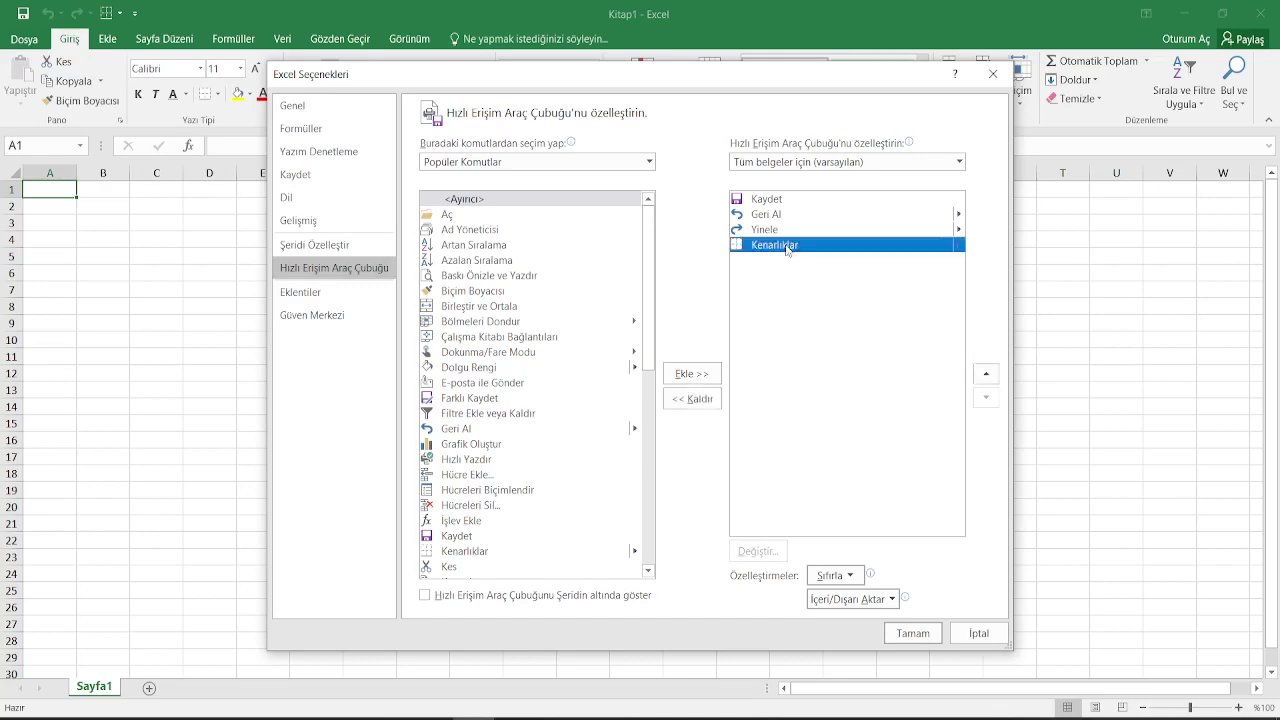
left_click(692, 399)
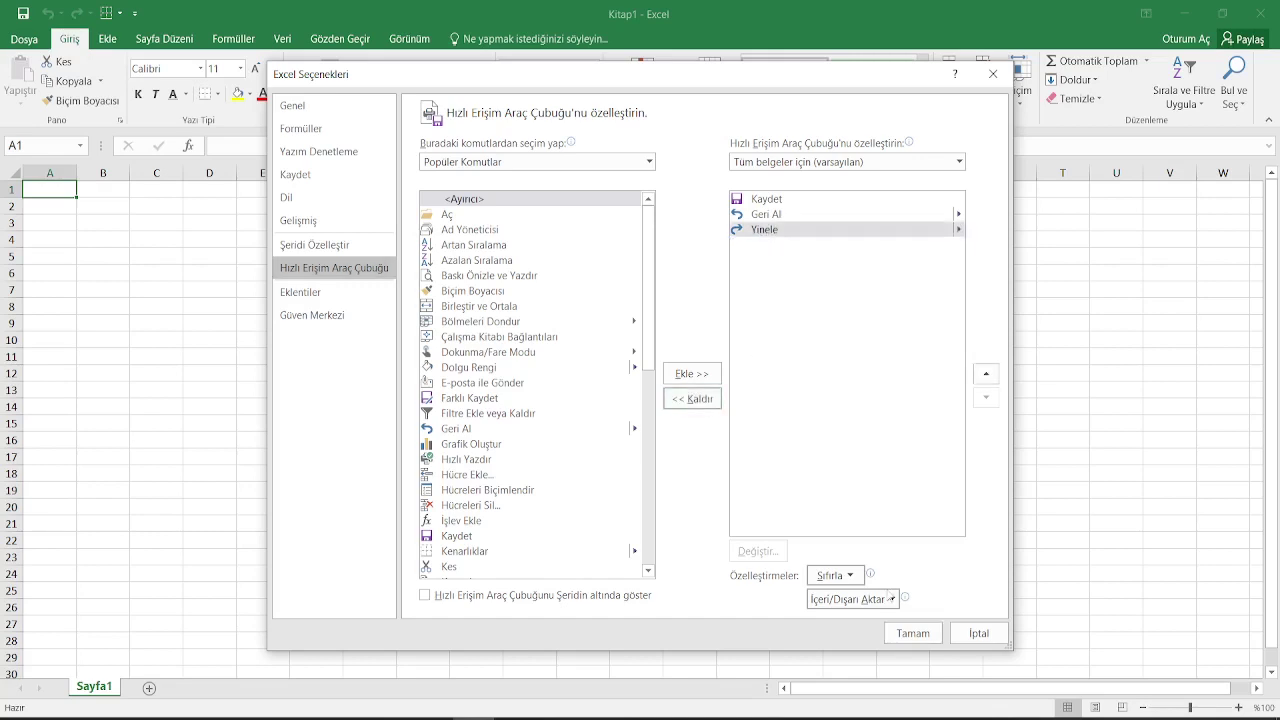
left_click(913, 633)
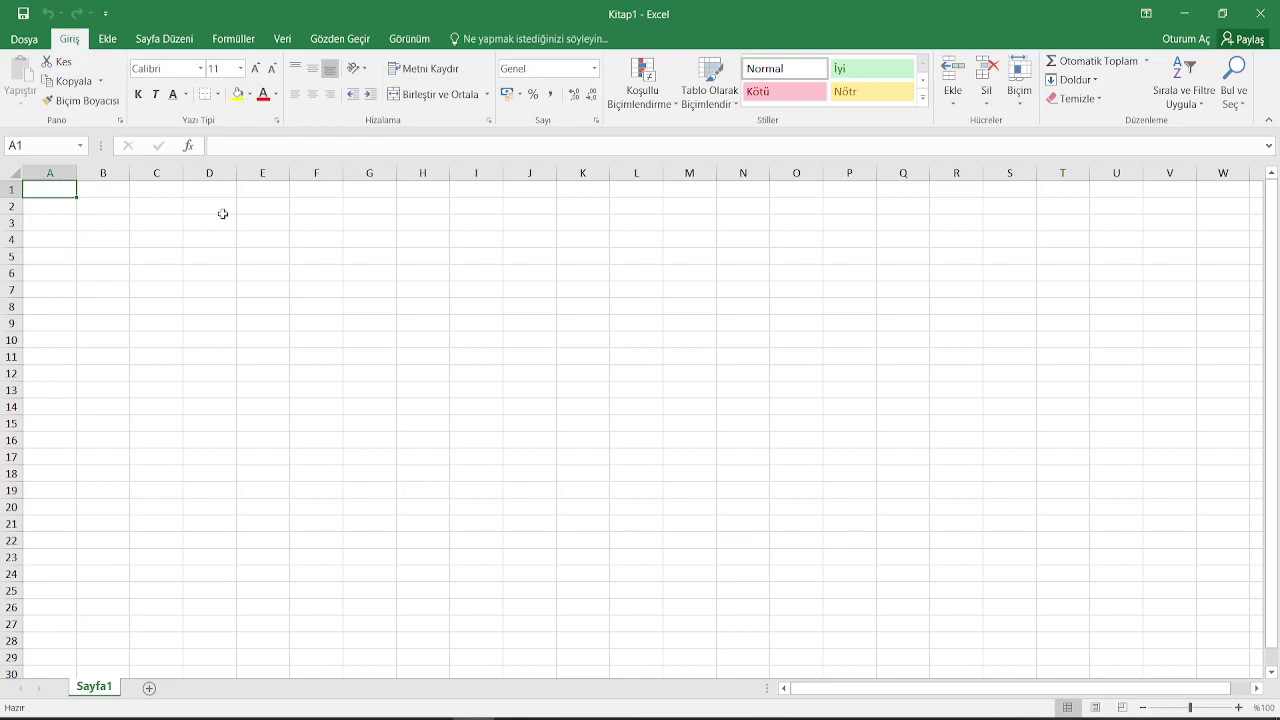
- Add Dokunma/Fare Modu to the Quick Access Toolbar in Excel Options
left_click(105, 13)
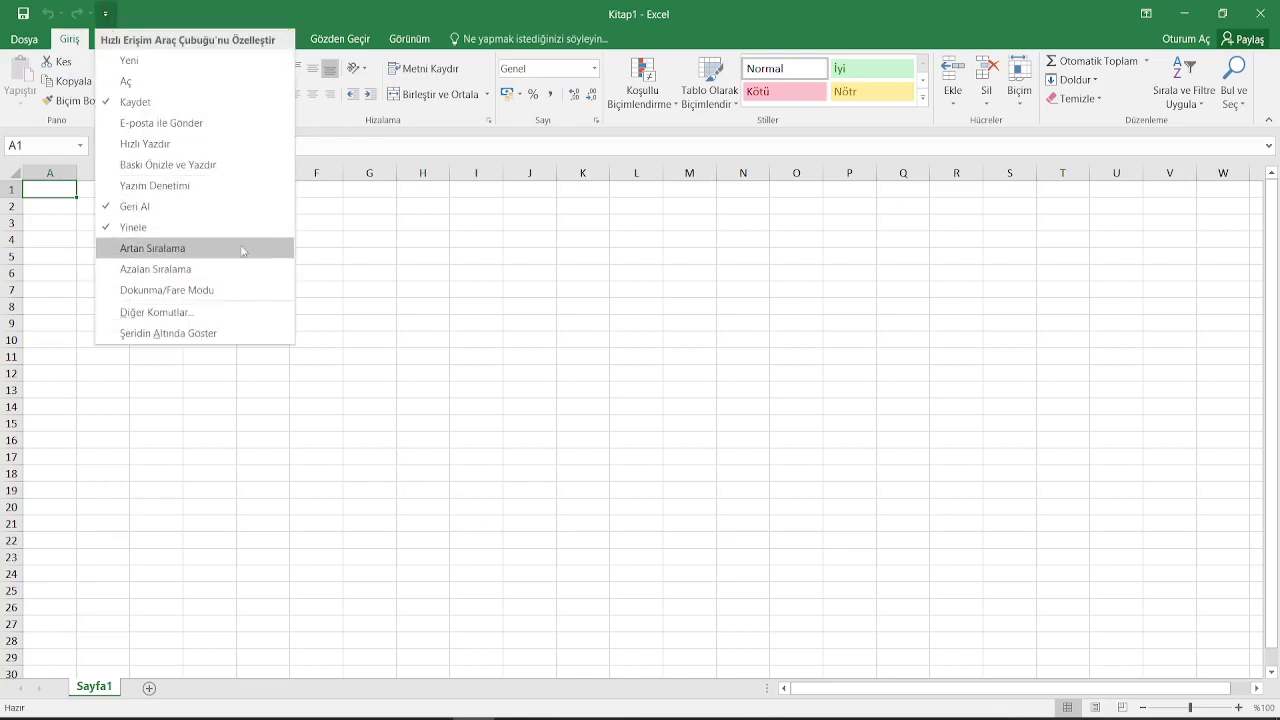
left_click(175, 312)
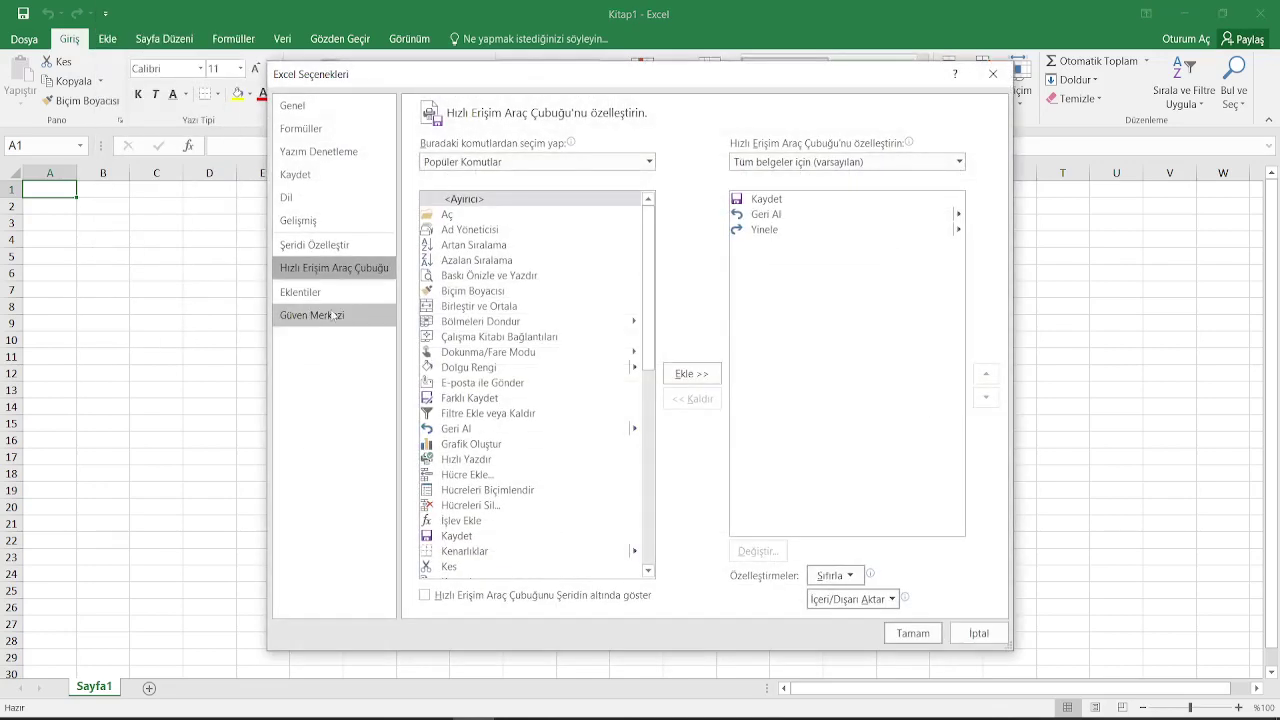
left_click(488, 352)
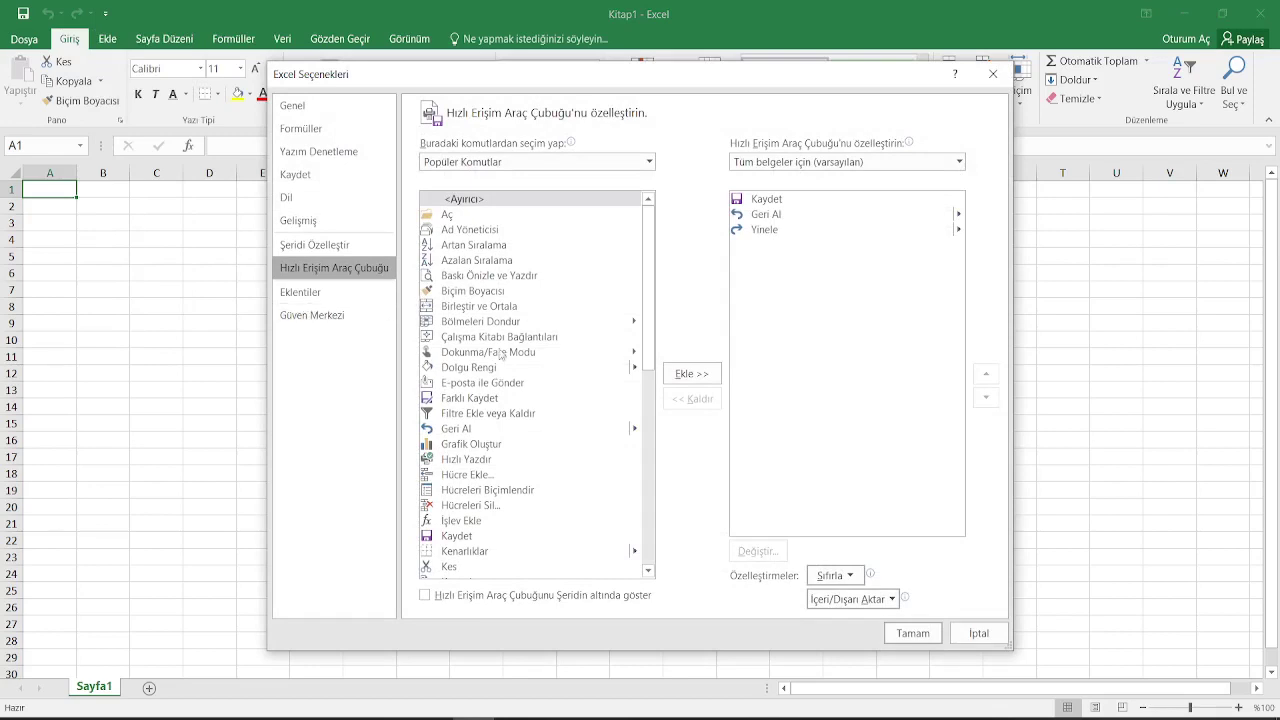
left_click(692, 373)
left_click(692, 373)
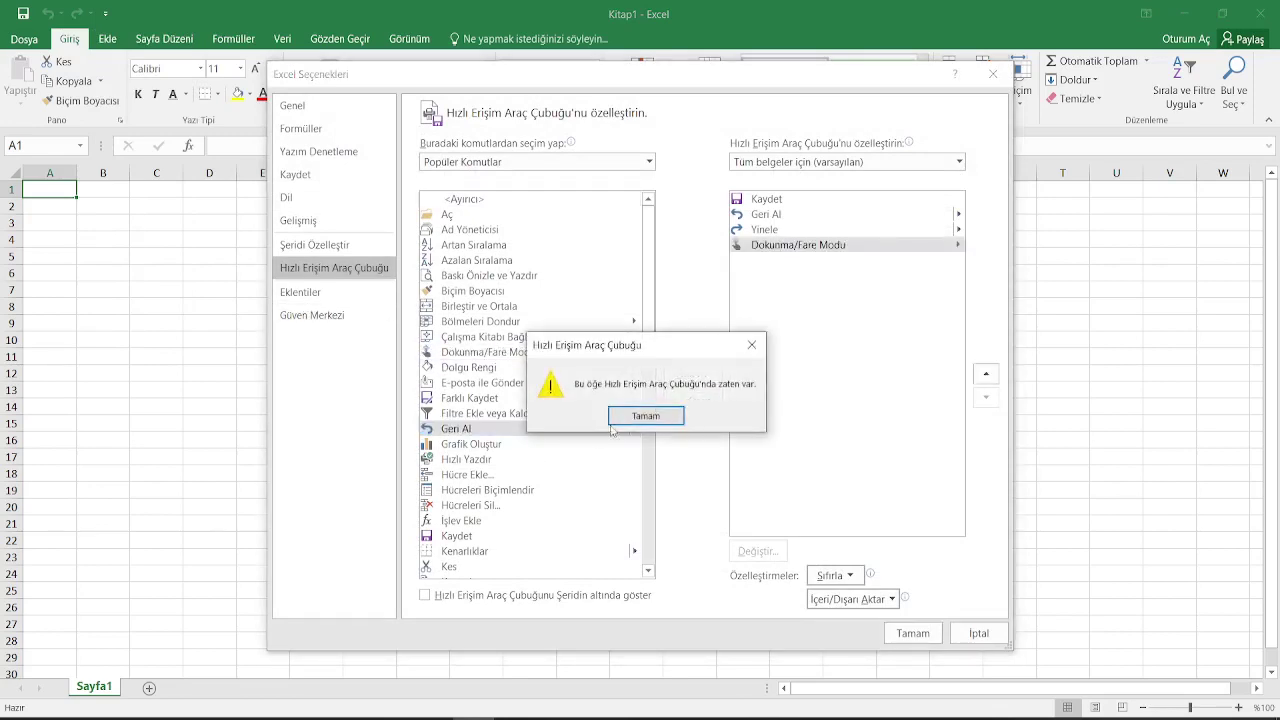
left_click(645, 409)
- Add Grafik Oluştur, Hücre Ekle and Hücreleri Sil to the toolbar and confirm with Tamam
left_click(692, 373)
left_click(525, 474)
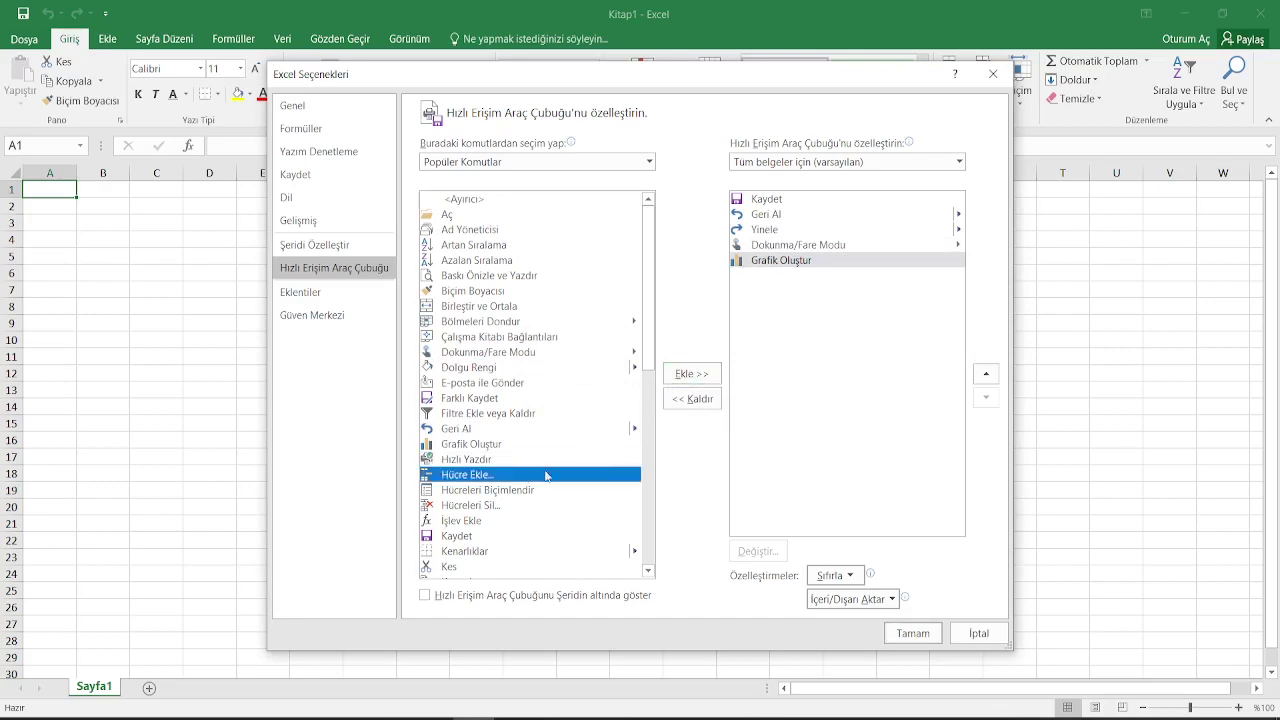
left_click(692, 373)
left_click(520, 505)
left_click(692, 373)
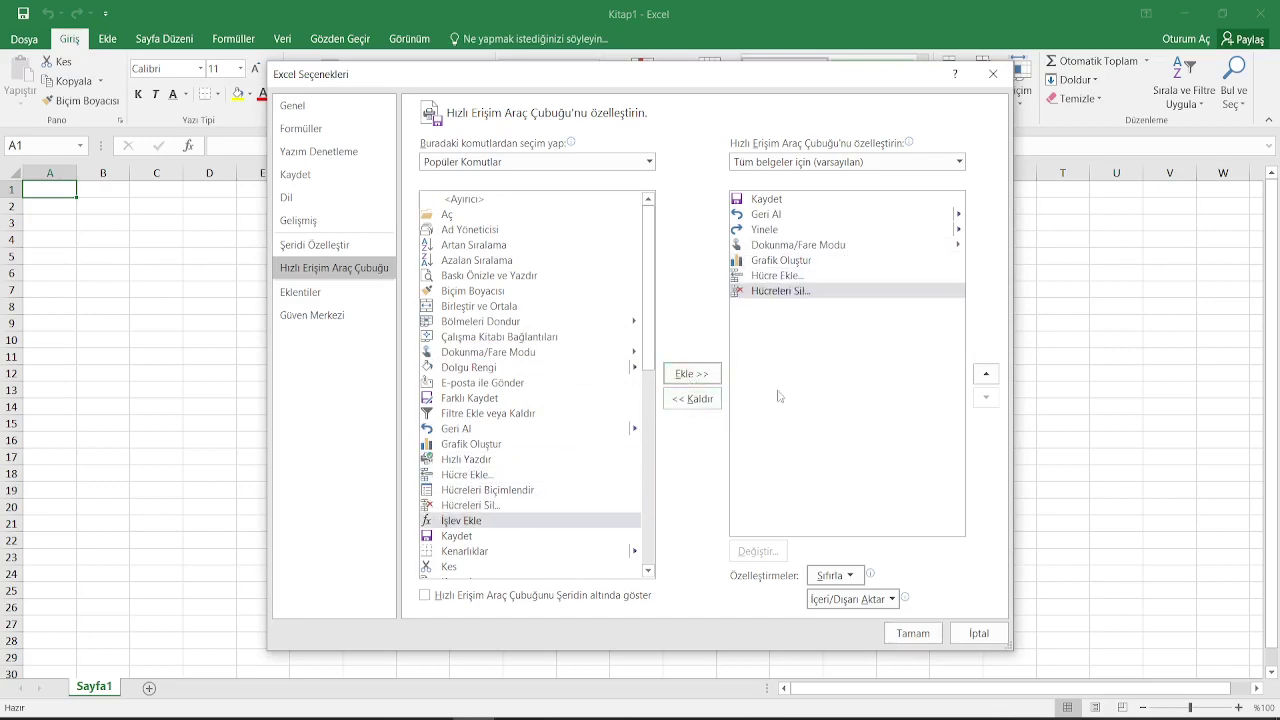
left_click(912, 633)
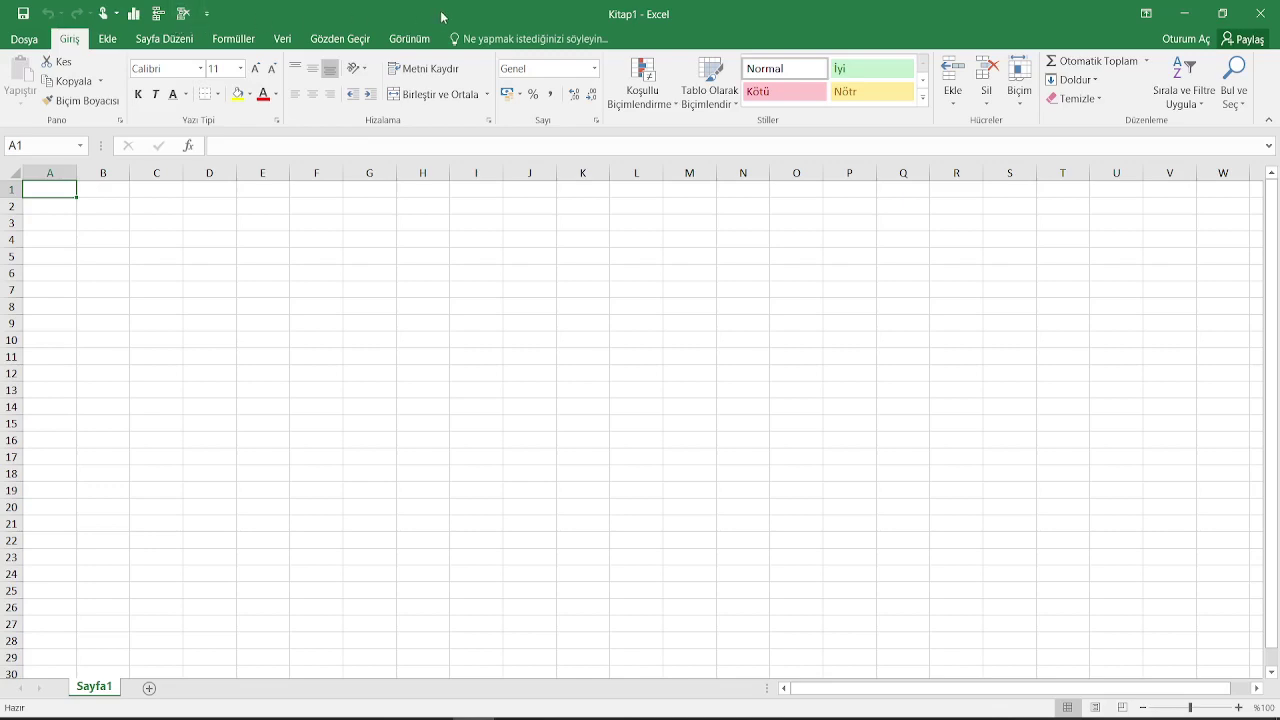
- Move Hücreleri Sil to the top of the Quick Access Toolbar list
left_click(206, 14)
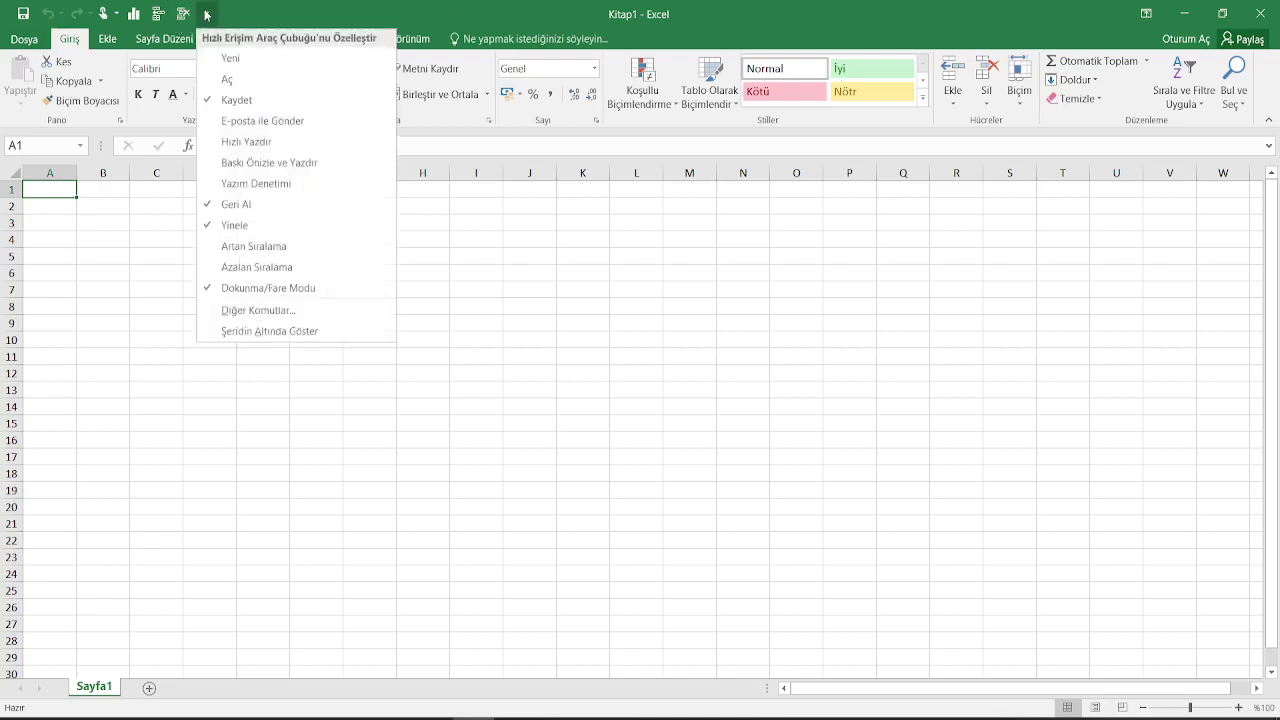
left_click(284, 311)
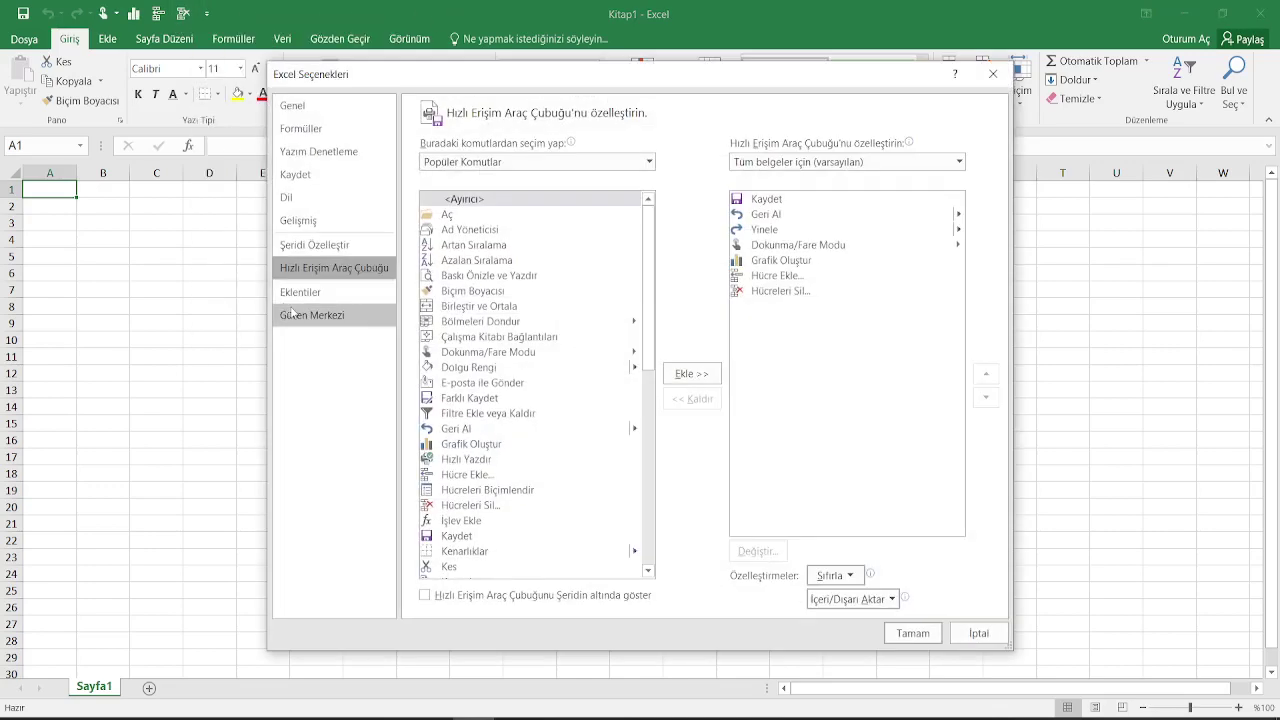
left_click(826, 292)
left_click(990, 378)
left_click(990, 378)
left_click(990, 378)
left_click(990, 378)
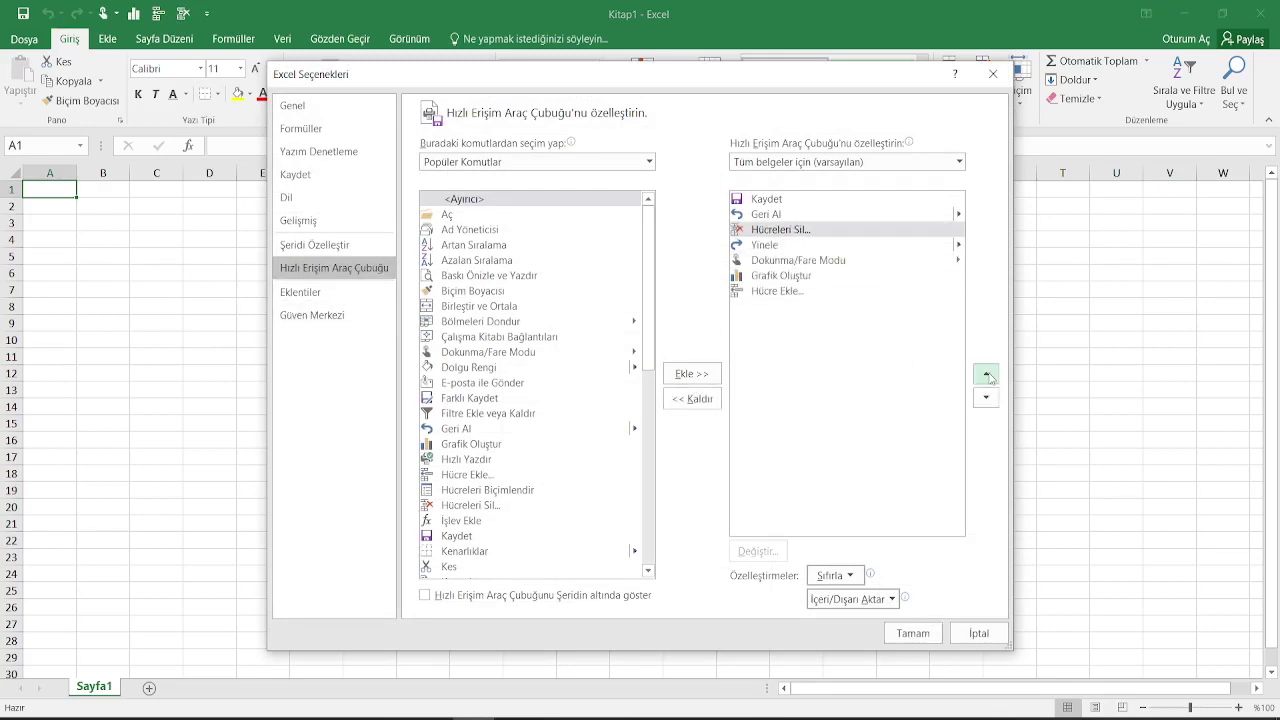
left_click(990, 378)
left_click(990, 378)
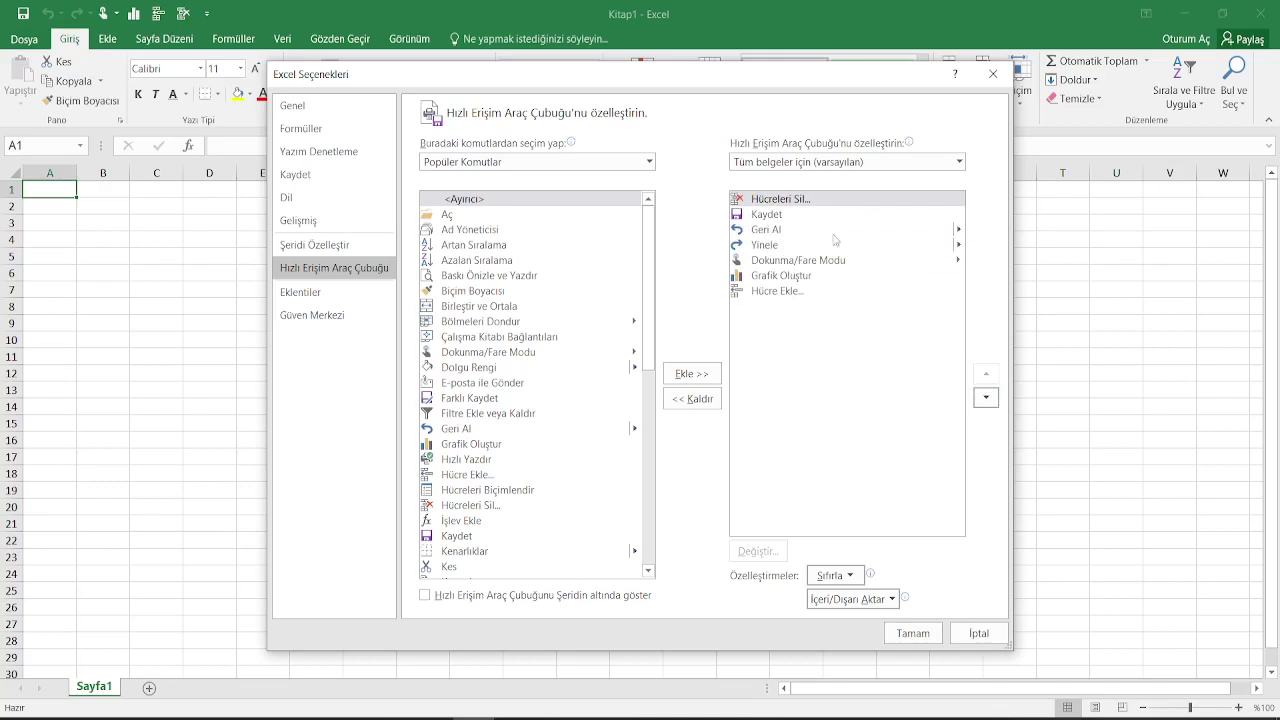
- Move Kaydet to the bottom of the list and apply the new order
left_click(800, 215)
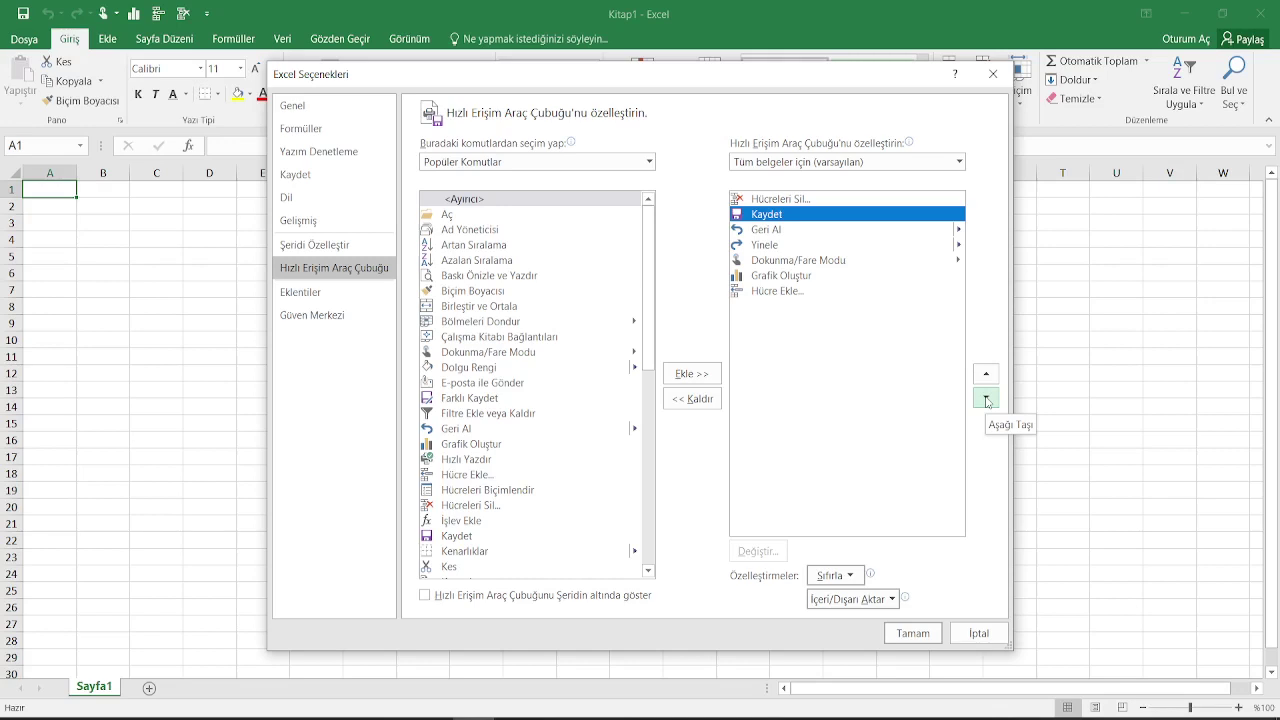
left_click(986, 399)
left_click(986, 399)
left_click(986, 399)
left_click(986, 399)
left_click(986, 399)
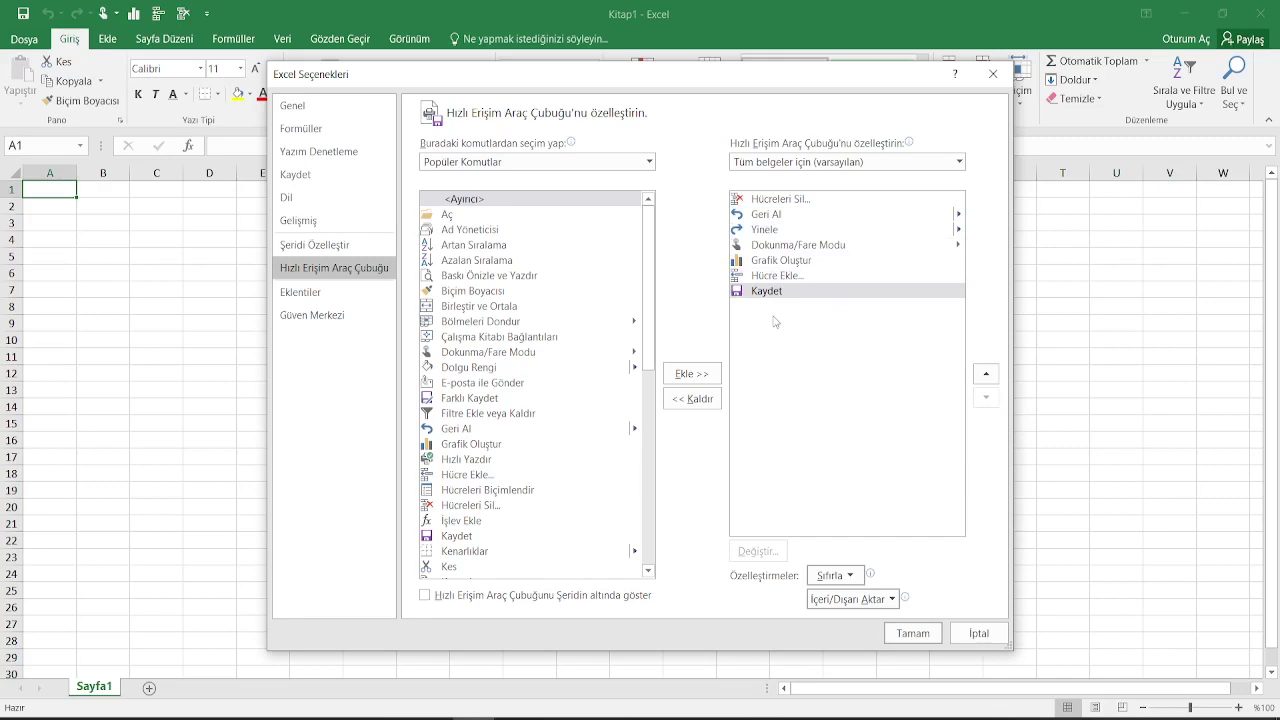
left_click(928, 632)
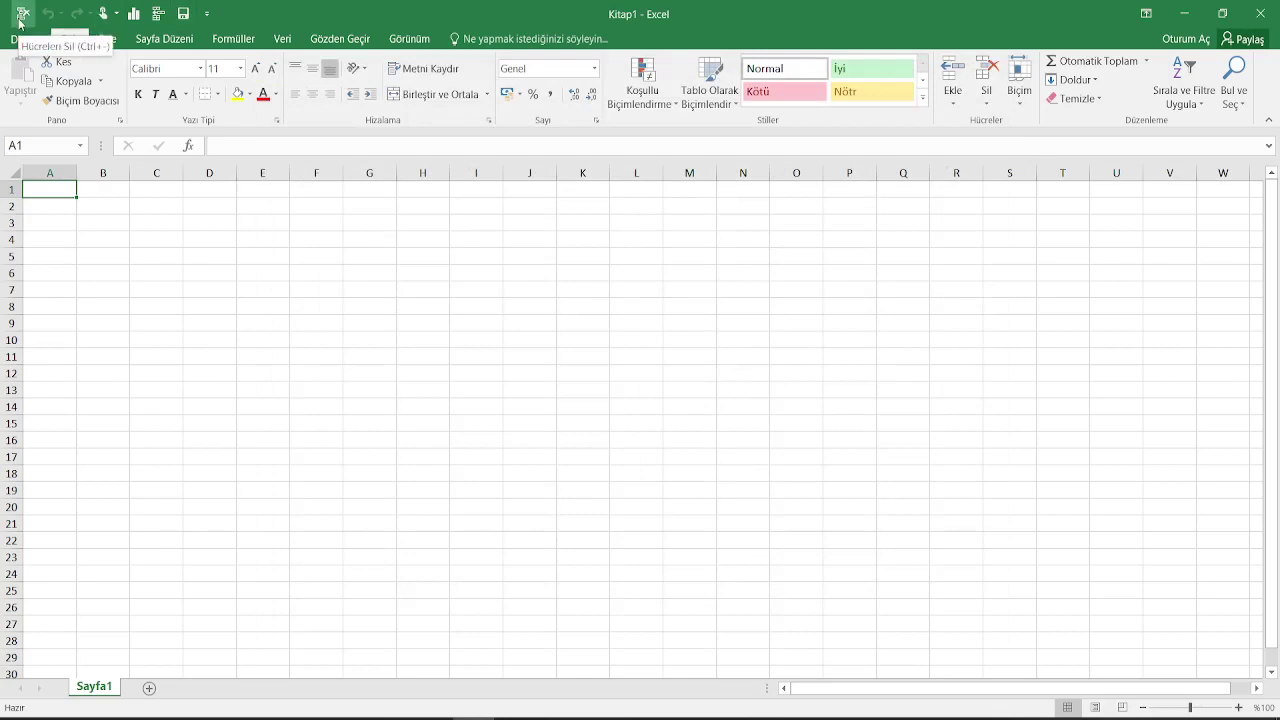
left_click(206, 13)
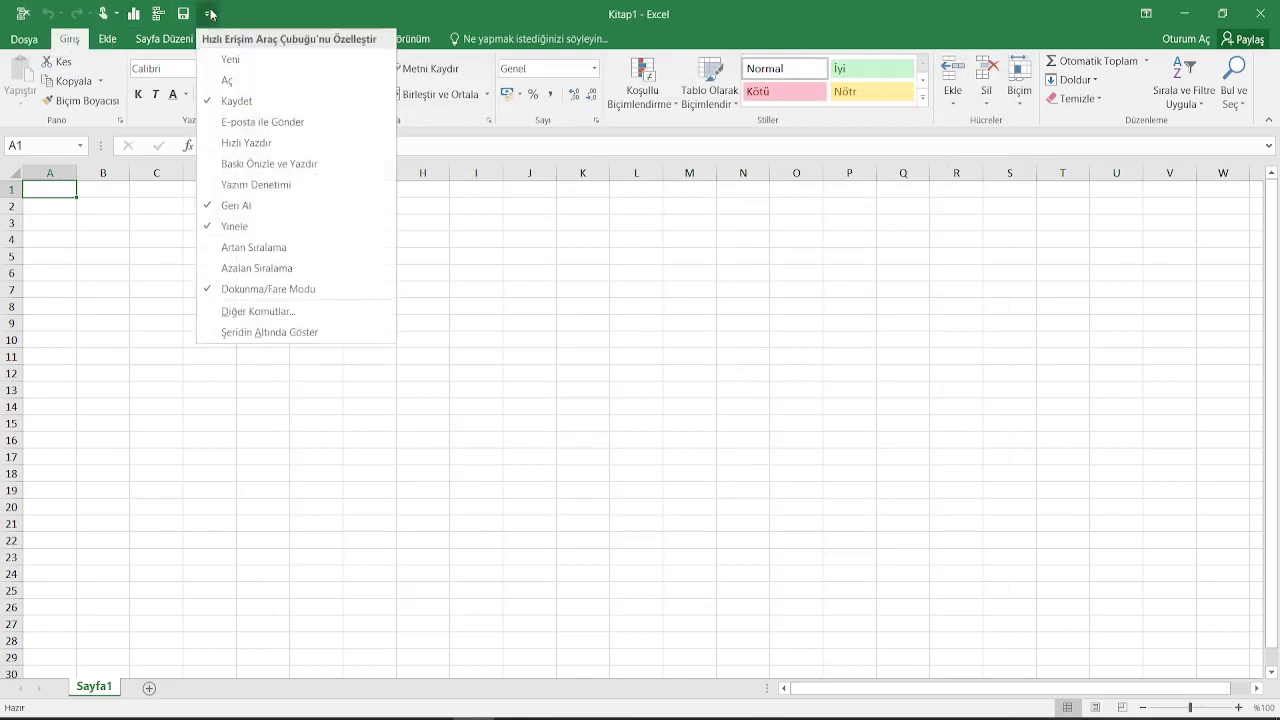
left_click(258, 312)
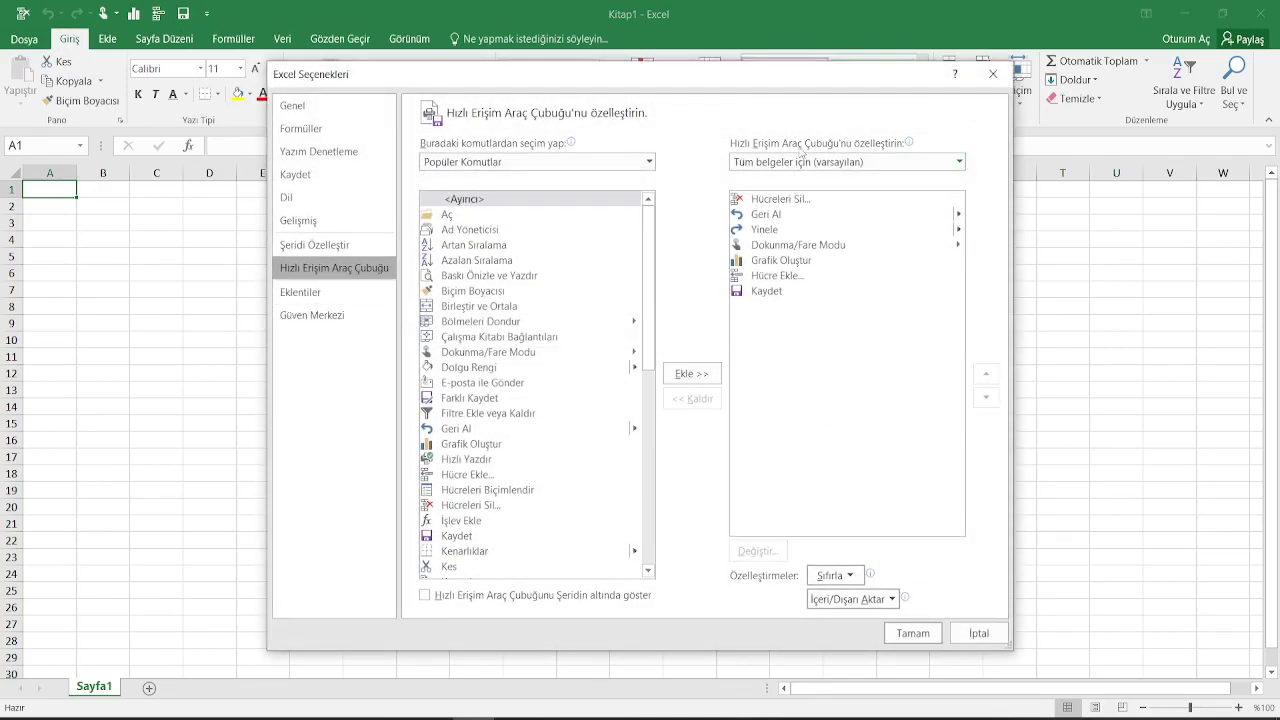
mouse_move(857, 150)
left_click(921, 162)
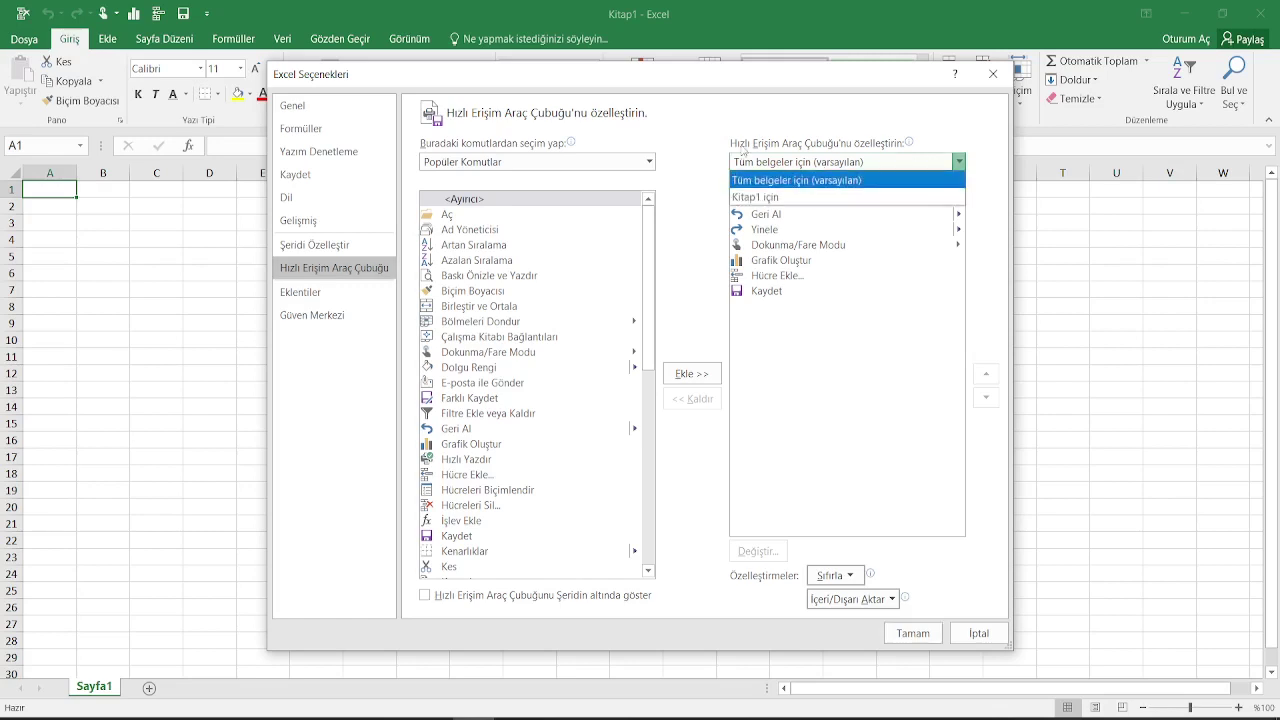
left_click(783, 197)
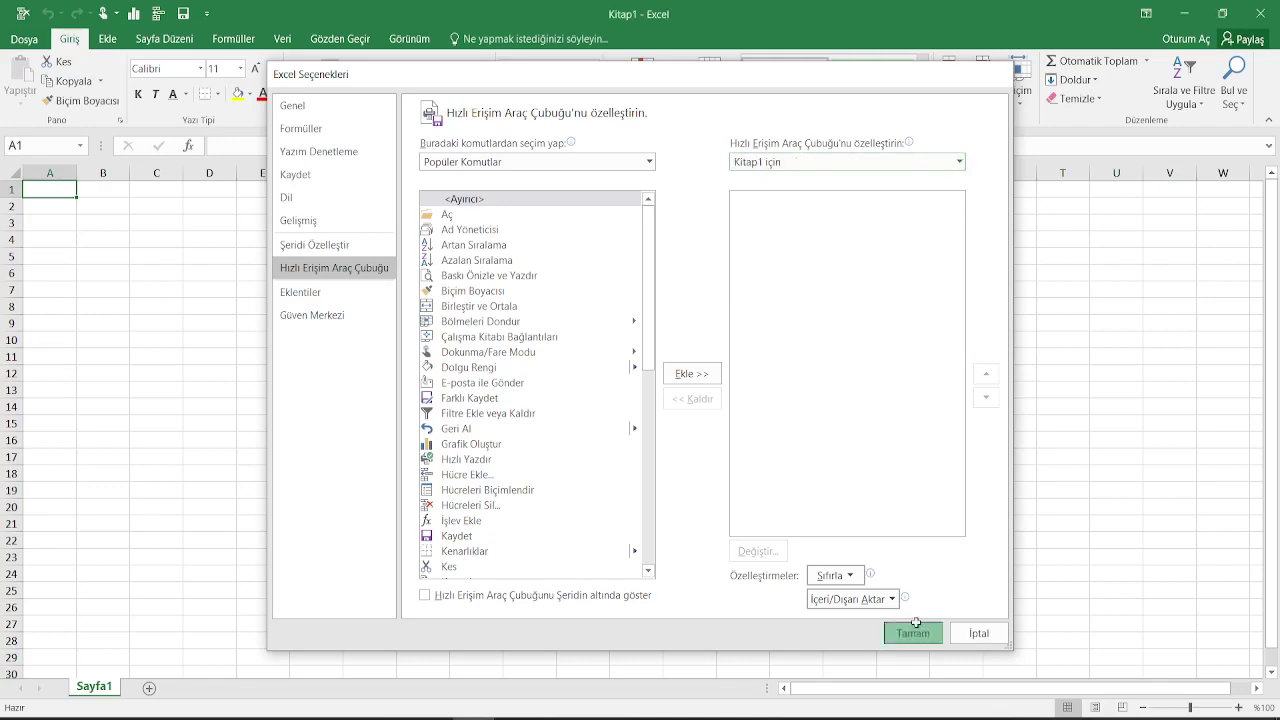
left_click(912, 633)
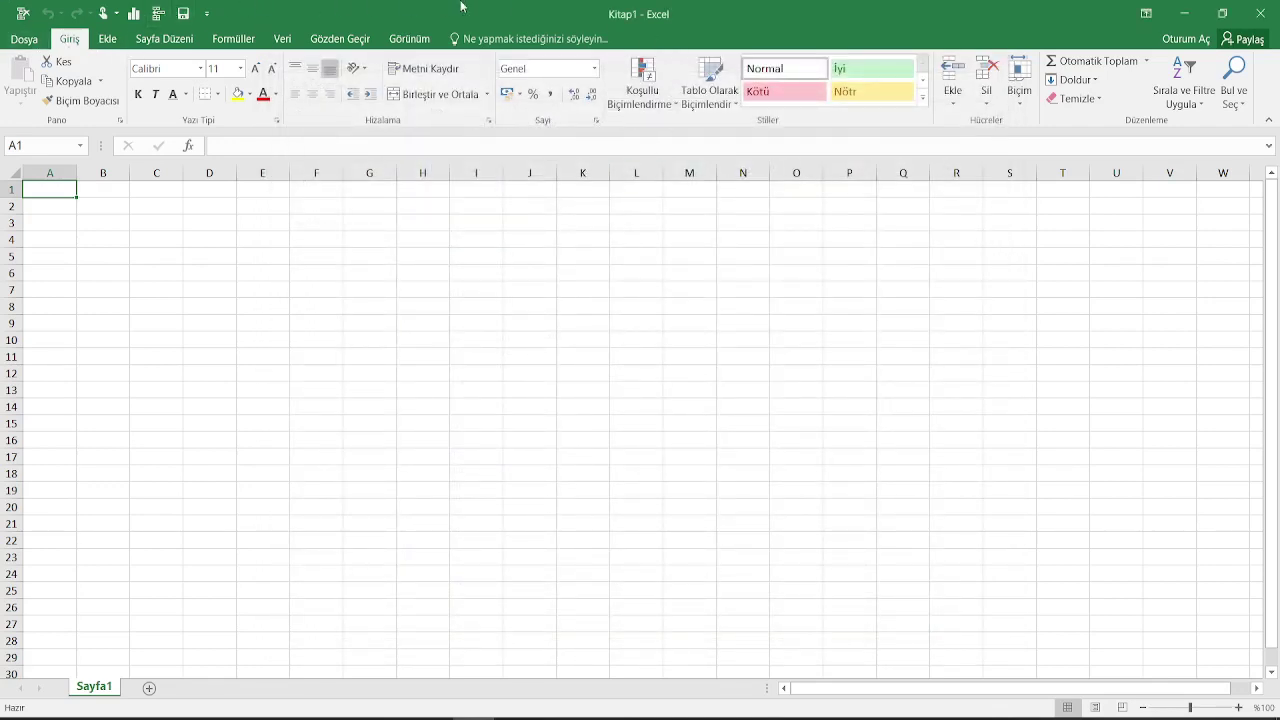
left_click(206, 13)
left_click(300, 311)
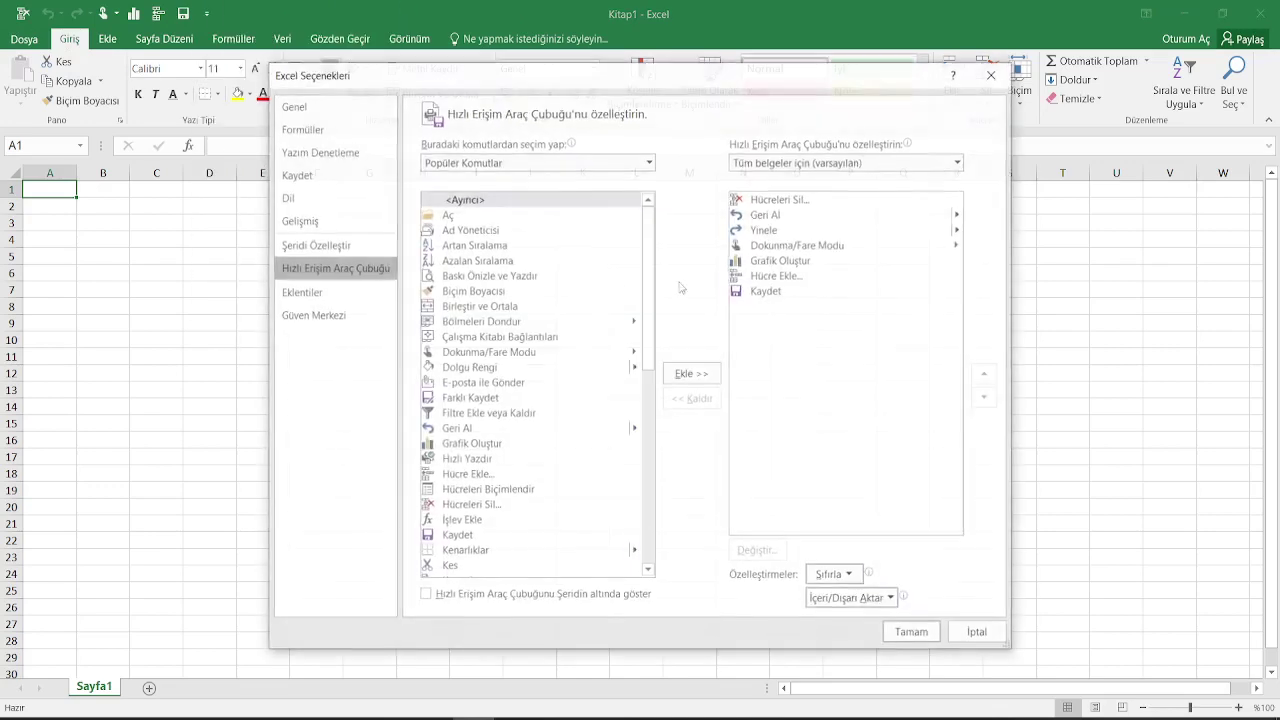
left_click(880, 163)
left_click(865, 181)
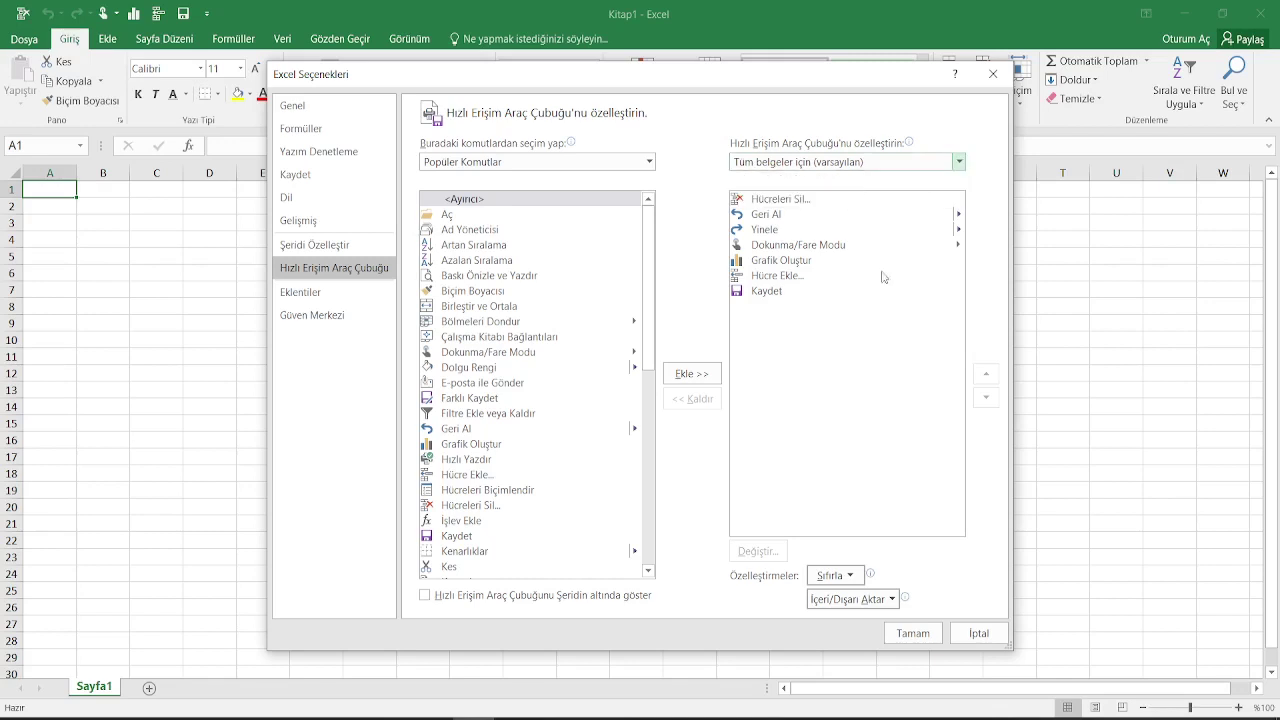
left_click(913, 633)
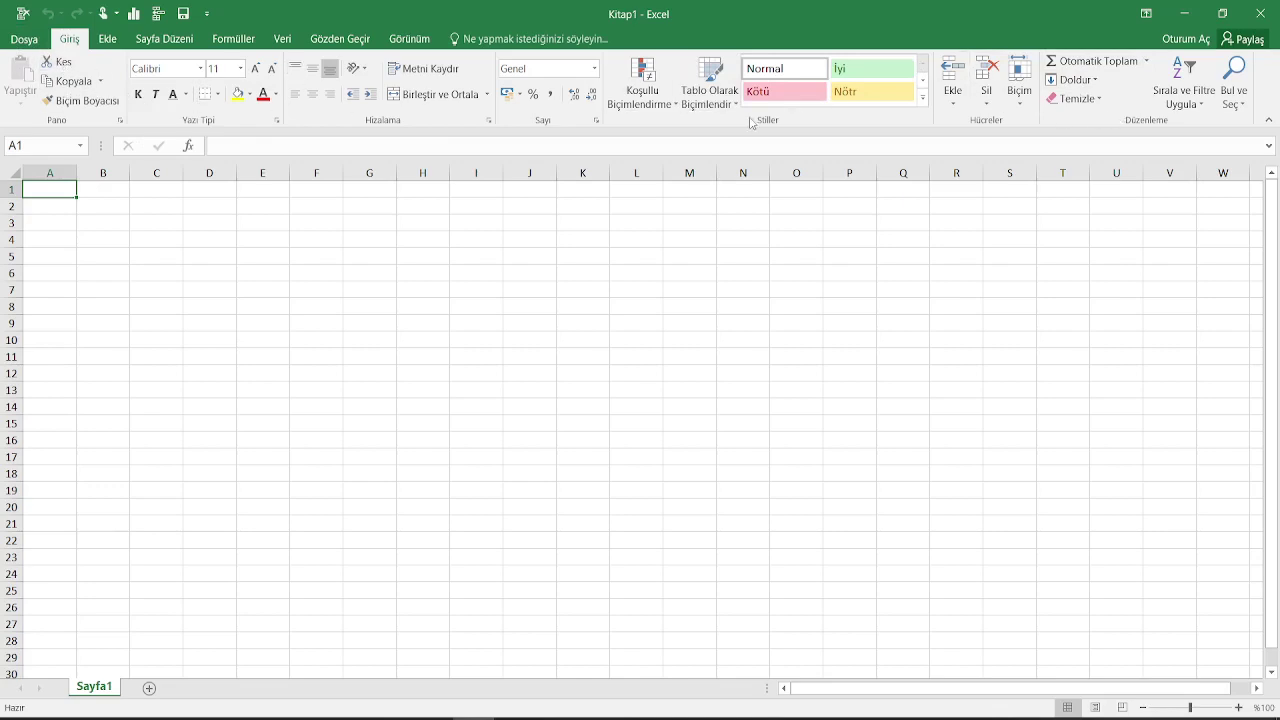
- Show the Quick Access Toolbar below the ribbon with Şeridin Altında Göster
left_click(206, 14)
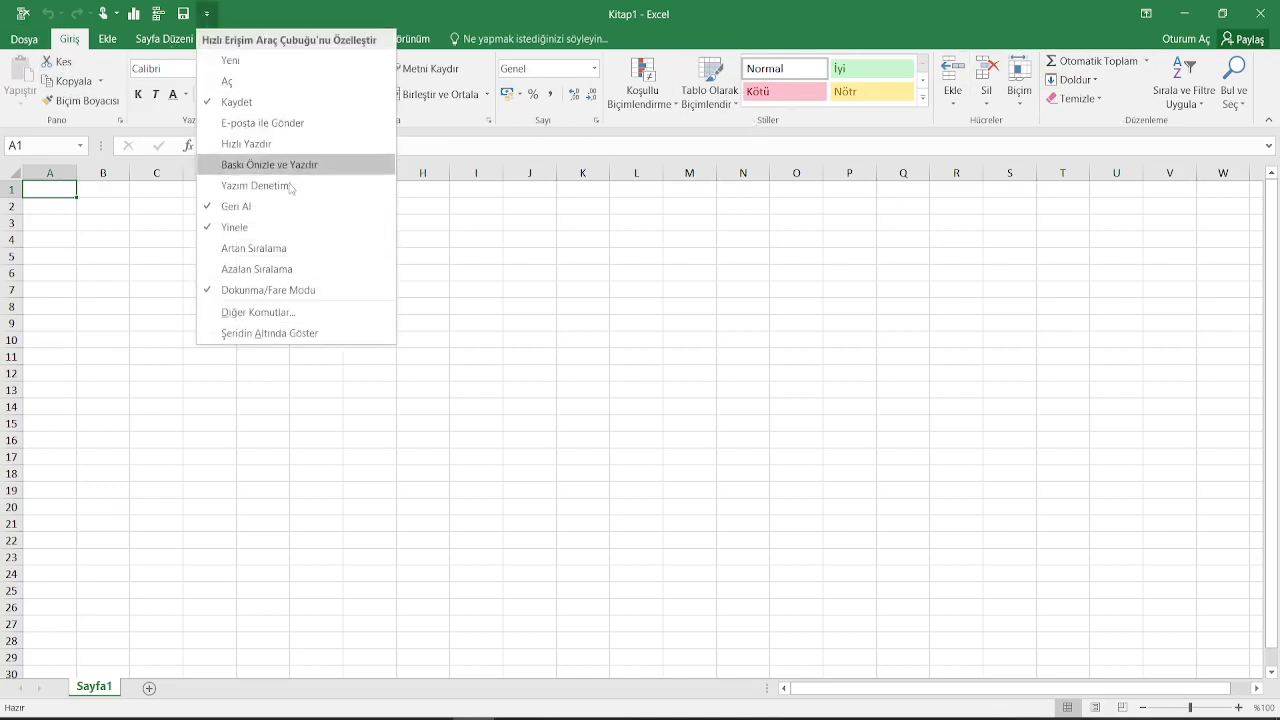
left_click(352, 335)
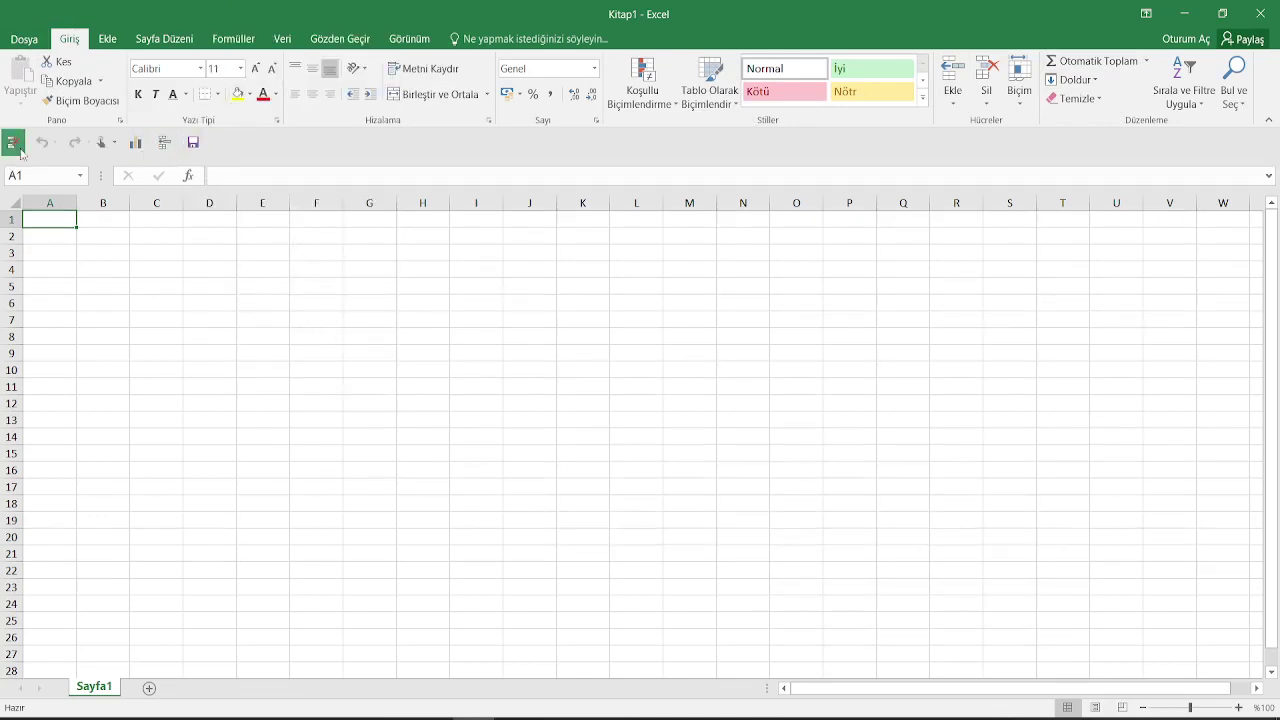